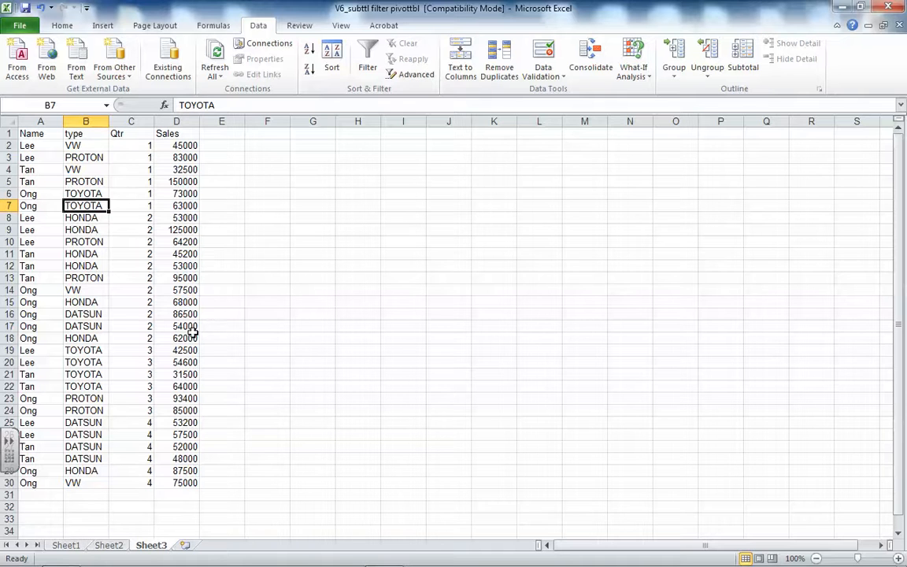
Turn on filtering for the header row of the sales table with columns Name, type, Qtr and Sales
left_click(462, 261)
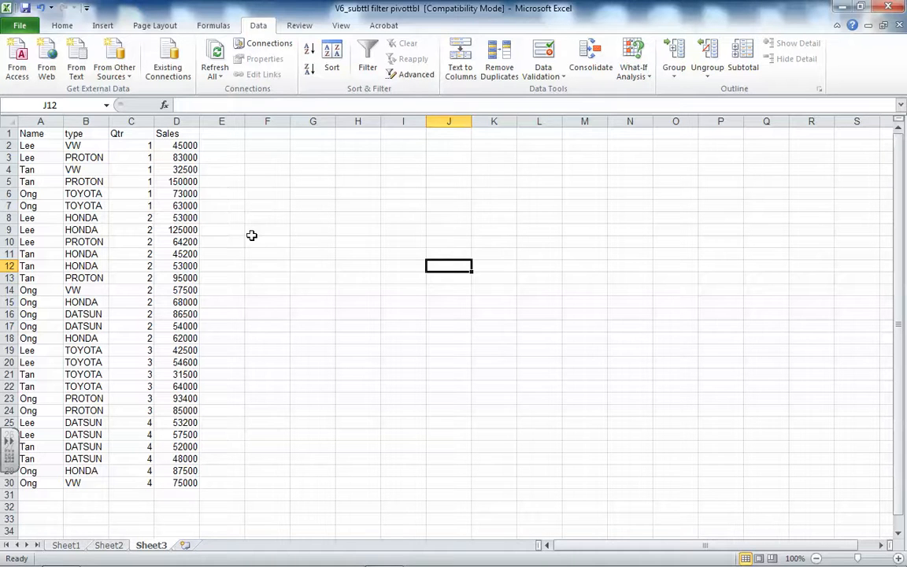
left_click(85, 218)
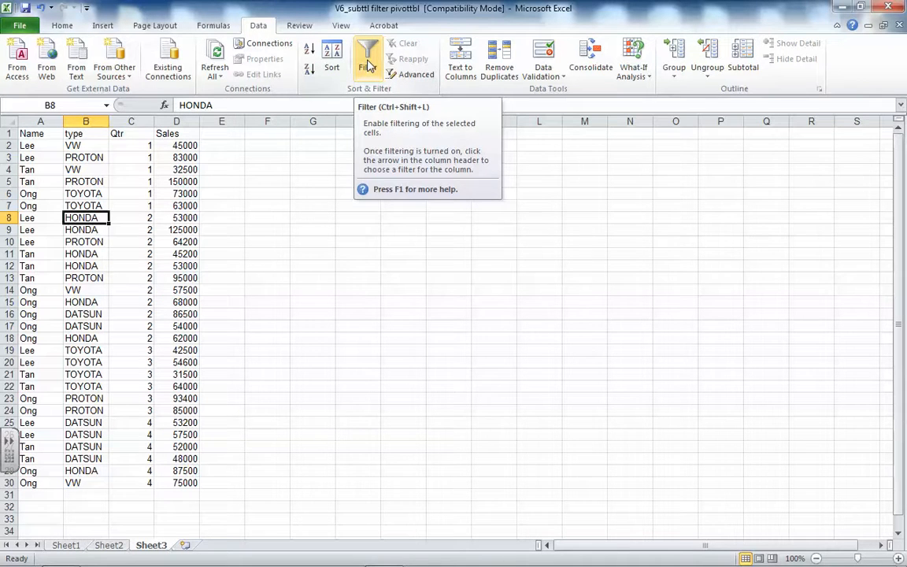
left_click(369, 66)
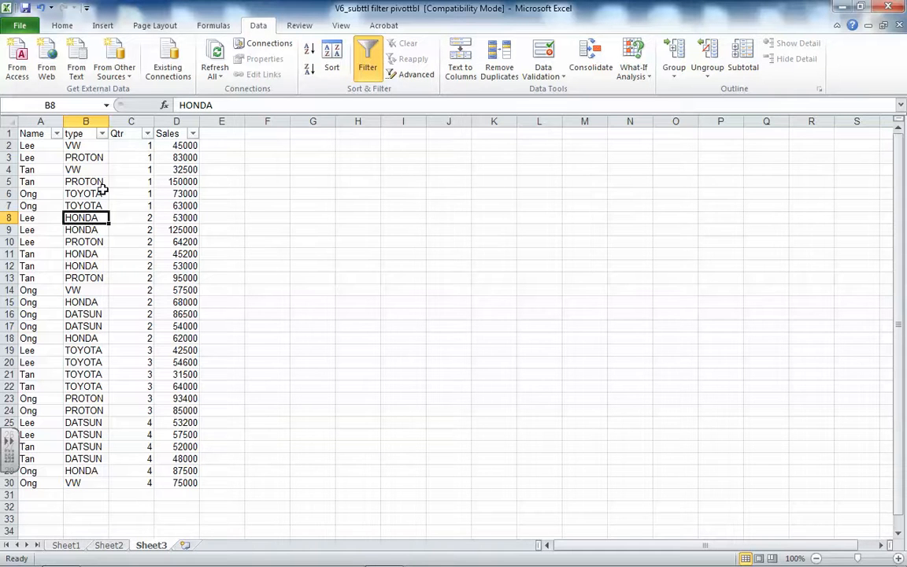
Filter the Name column to show only the rows of the first salesperson in the value list
left_click(56, 134)
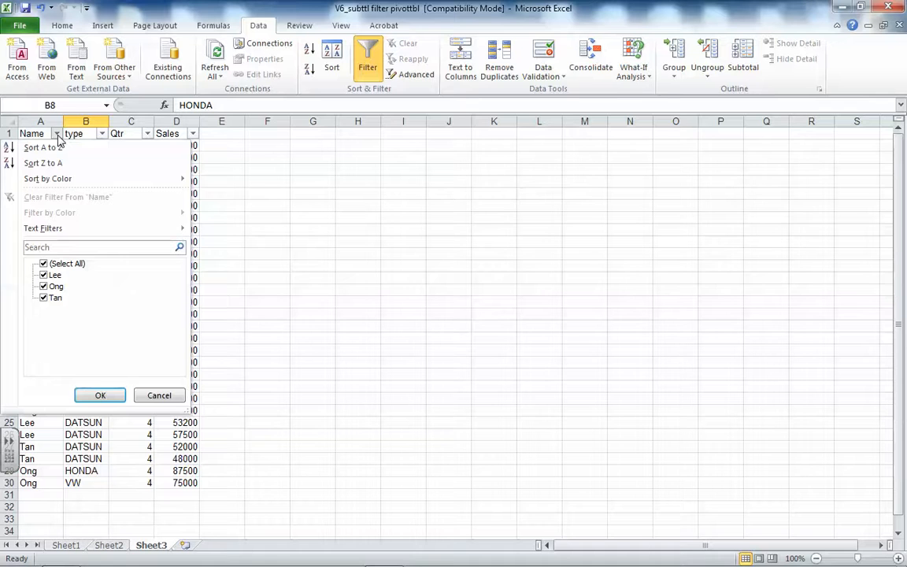
left_click(57, 266)
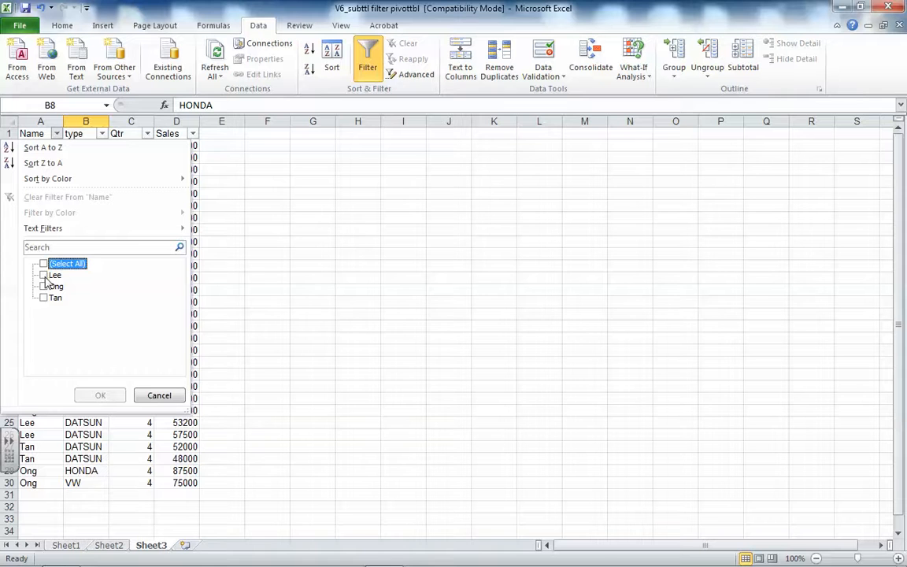
left_click(44, 276)
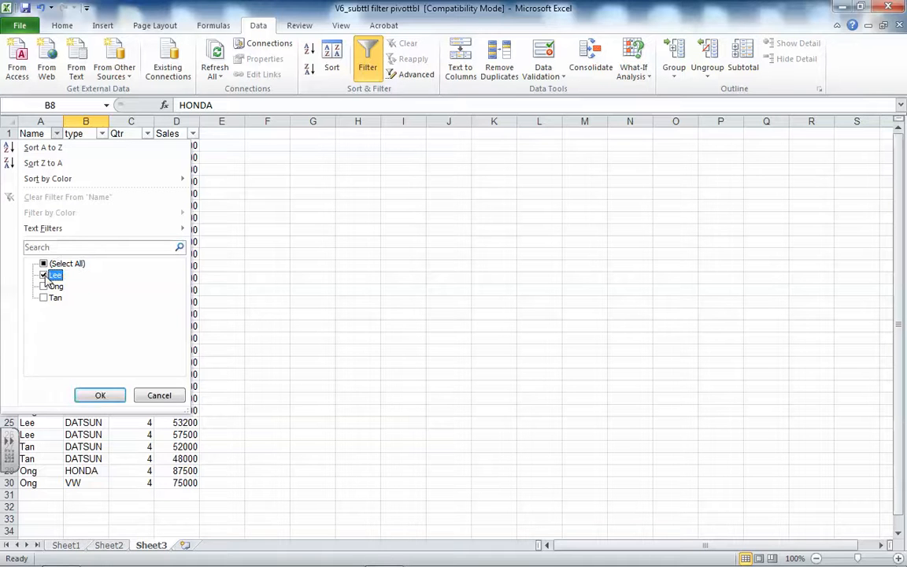
left_click(100, 396)
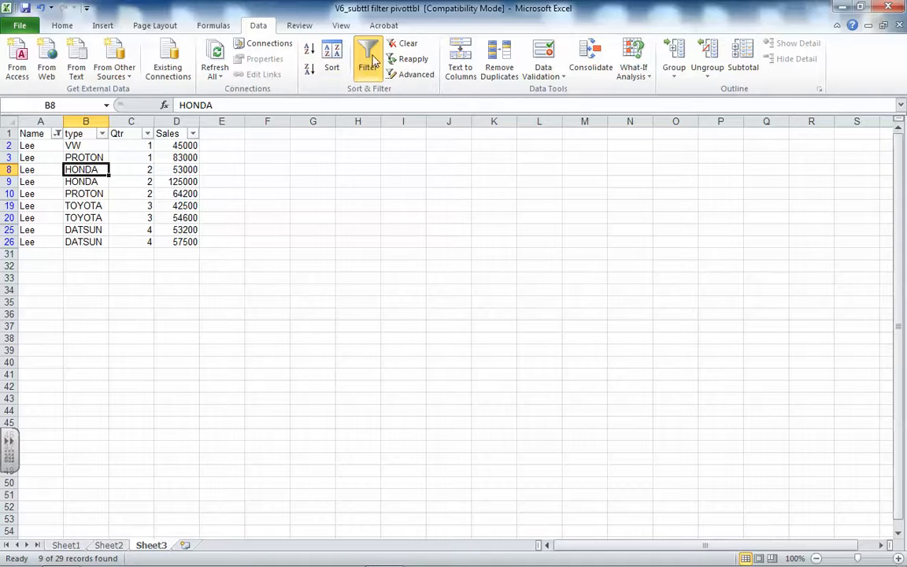
Reselect all names in the Name column's filter so every salesperson's rows are shown
left_click(57, 134)
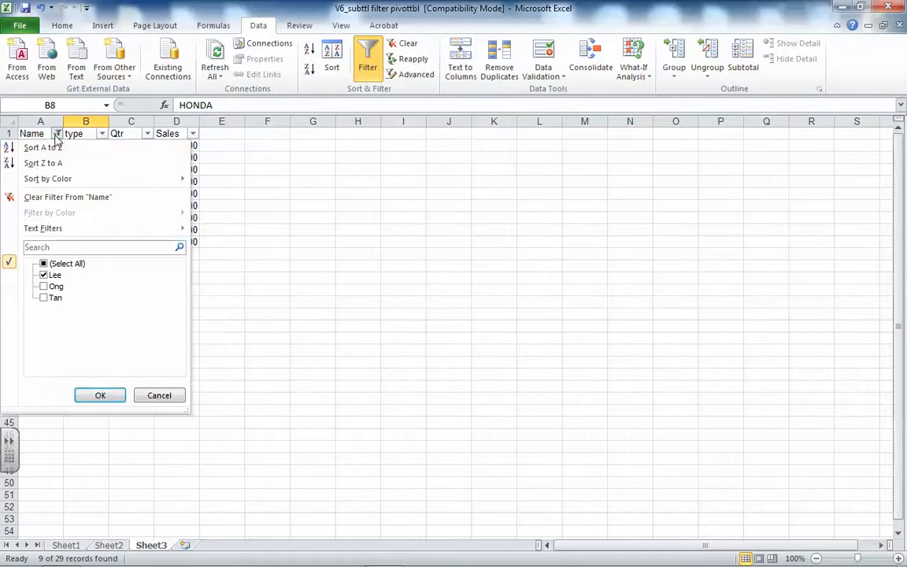
left_click(63, 266)
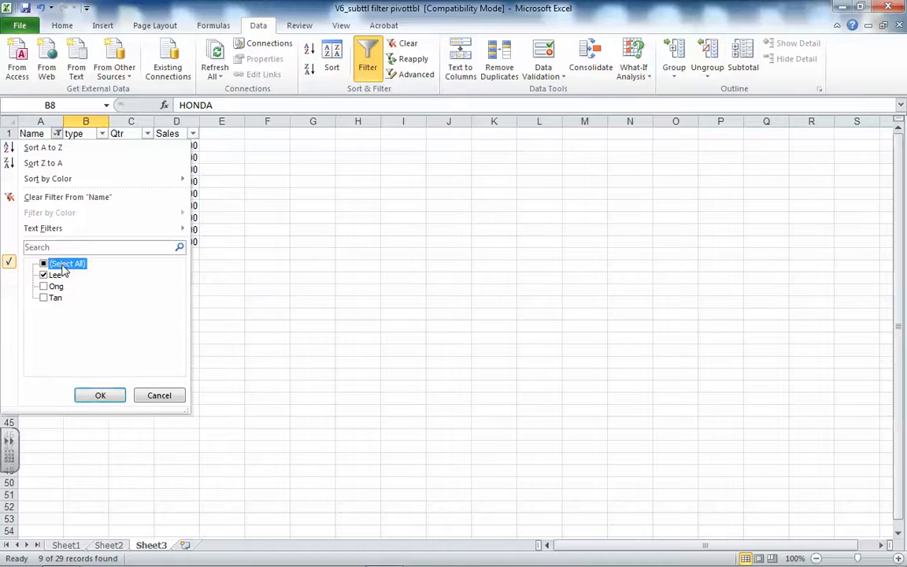
left_click(100, 395)
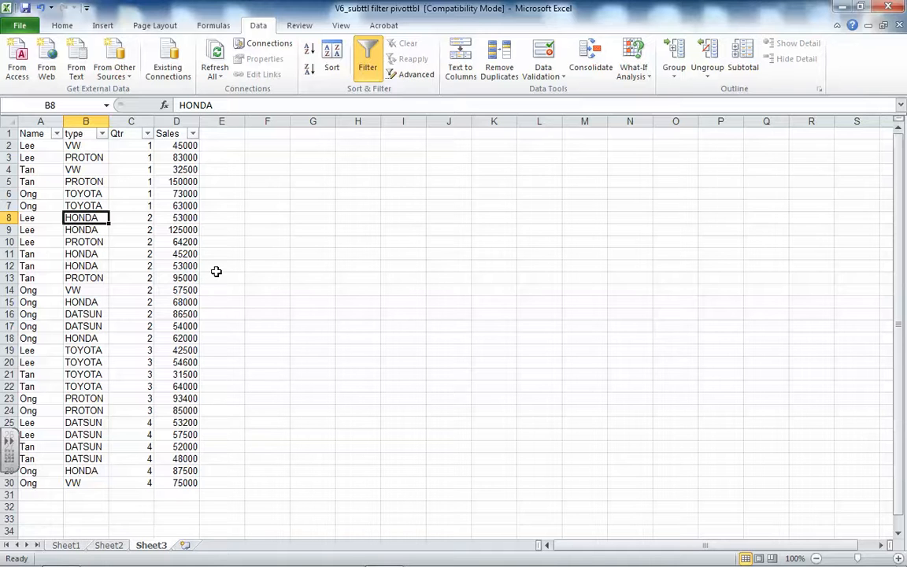
Apply a custom text filter to the Name column: equals the first listed salesperson, Or equals the third
left_click(58, 133)
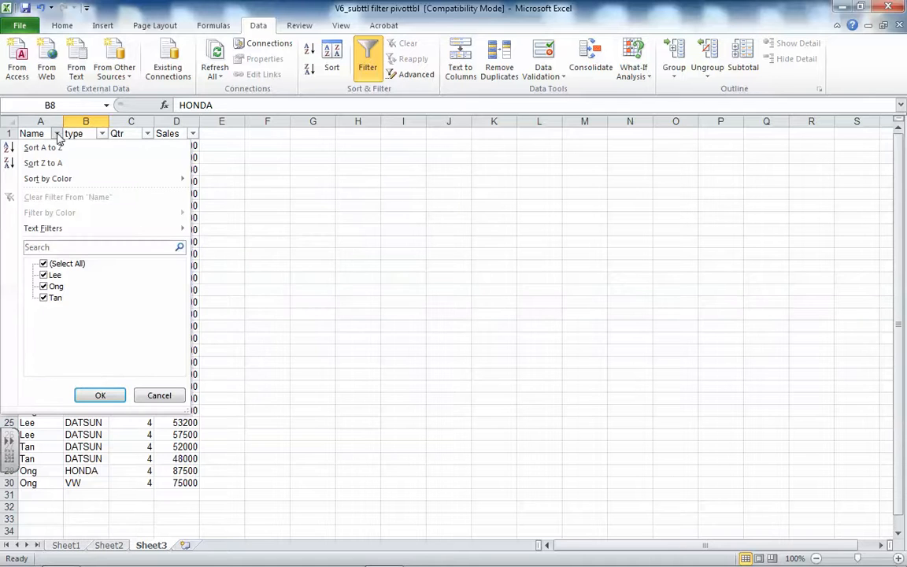
mouse_move(47, 228)
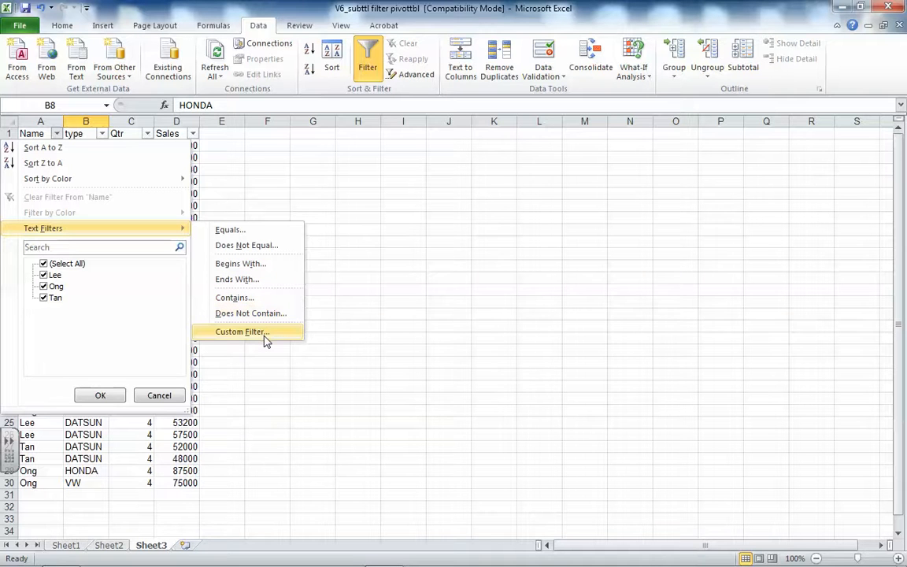
left_click(230, 230)
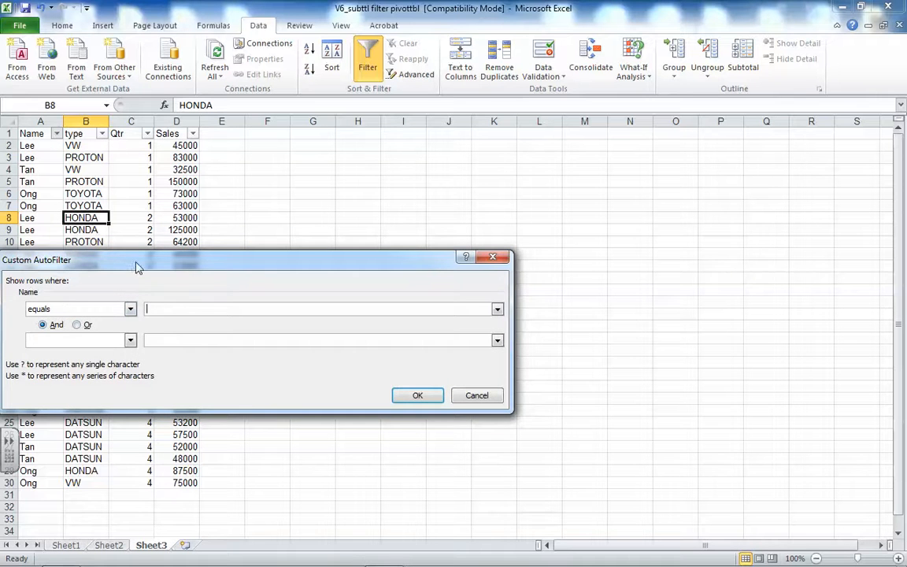
left_click_drag(161, 262, 235, 256)
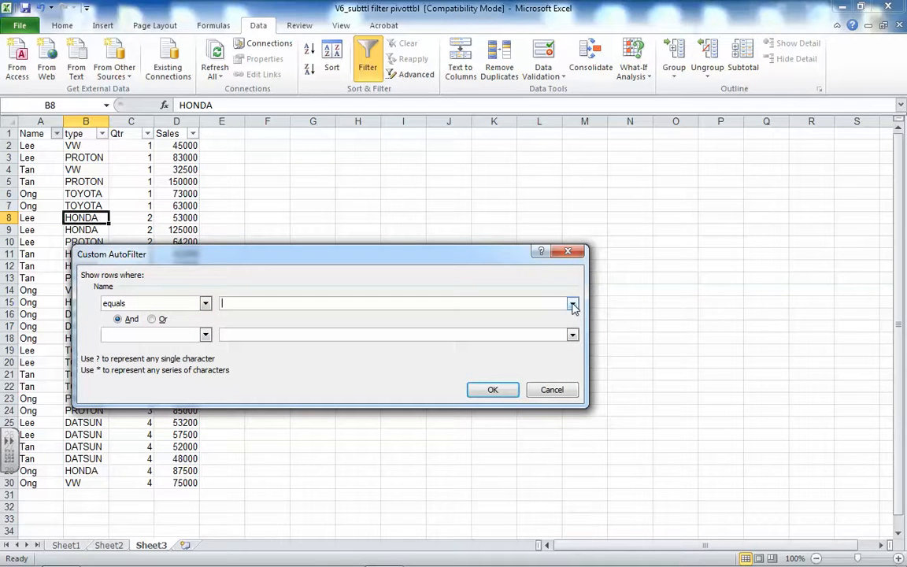
left_click(572, 305)
left_click(288, 316)
left_click(154, 321)
left_click(205, 334)
left_click(152, 355)
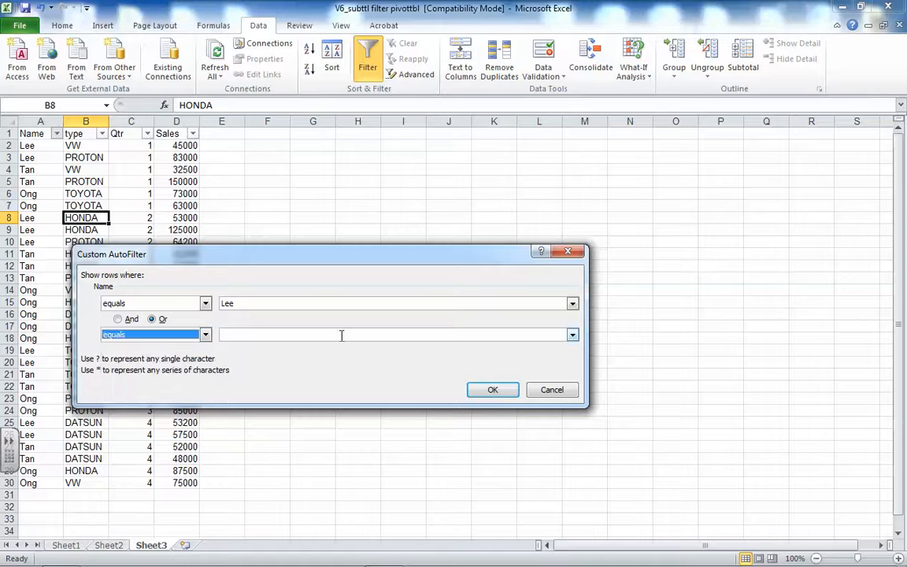
left_click(573, 334)
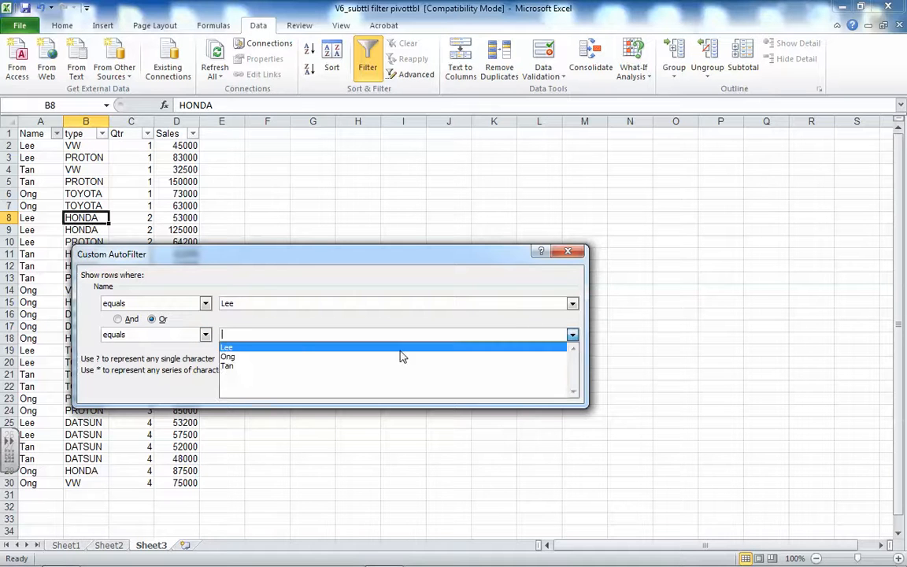
left_click(240, 365)
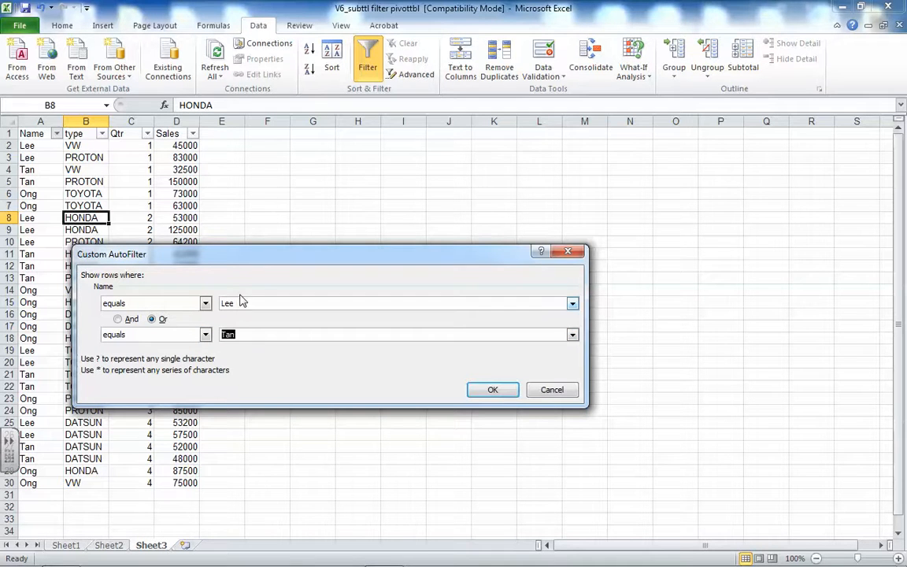
left_click(490, 393)
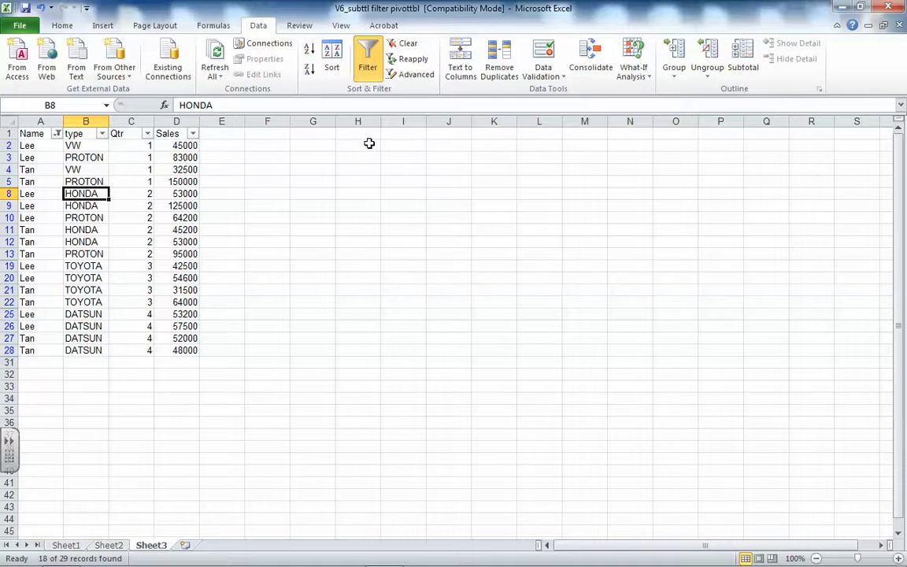
Remove the custom two-name filter from the Name column by selecting all its values
left_click(59, 135)
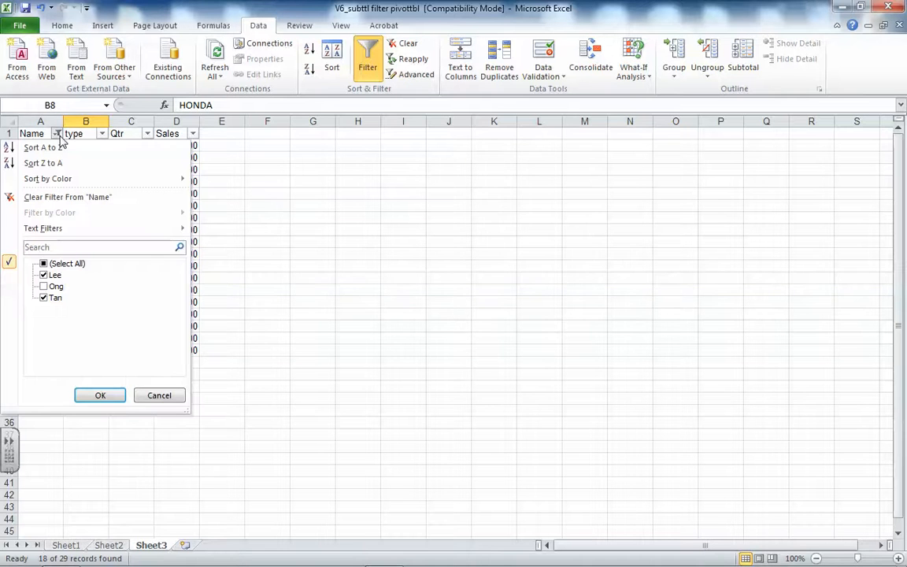
left_click(45, 263)
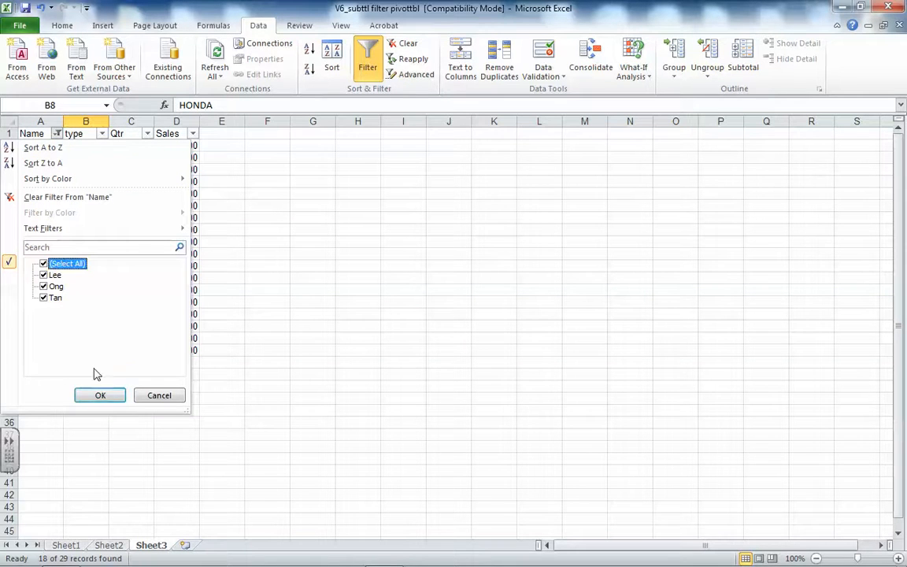
left_click(99, 393)
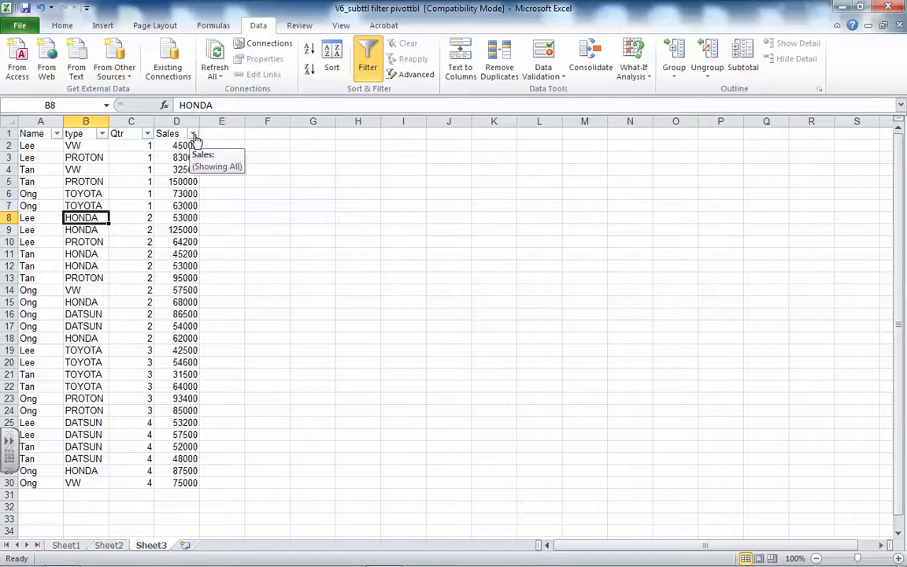
Filter the Sales column to rows with values greater than or equal to 80000
left_click(194, 134)
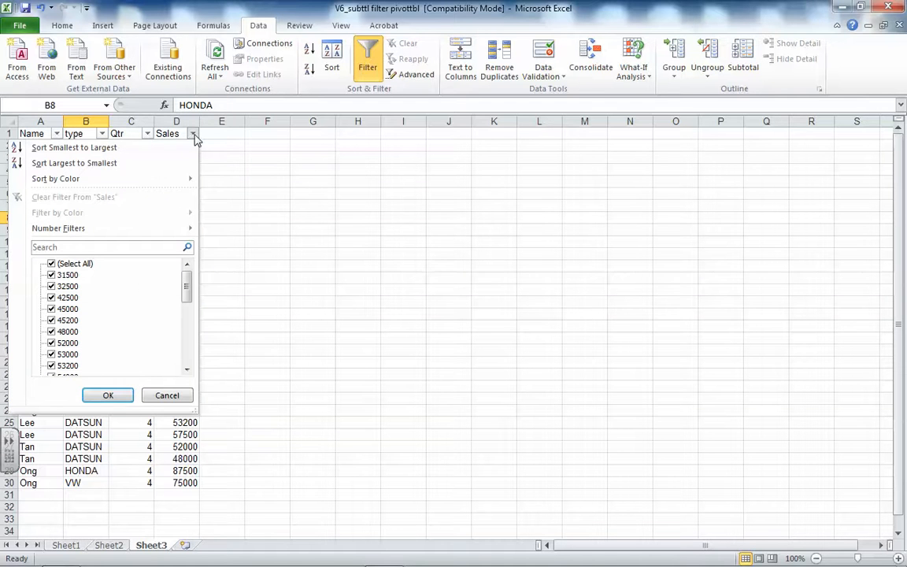
mouse_move(83, 234)
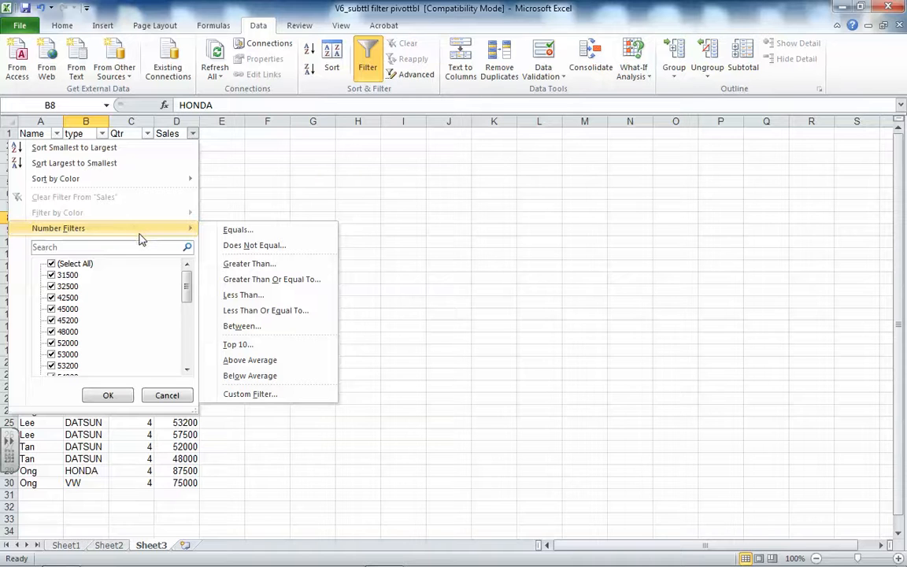
left_click(289, 282)
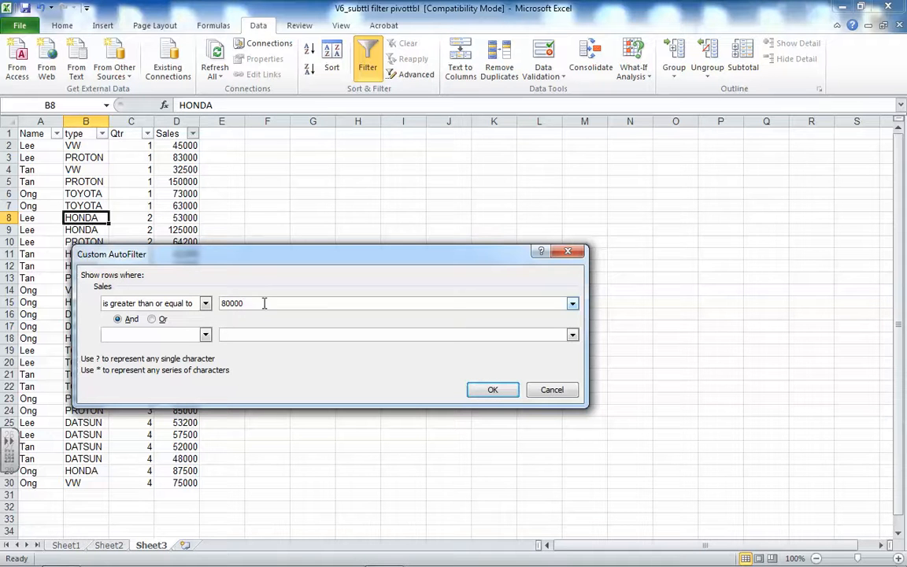
left_click(489, 390)
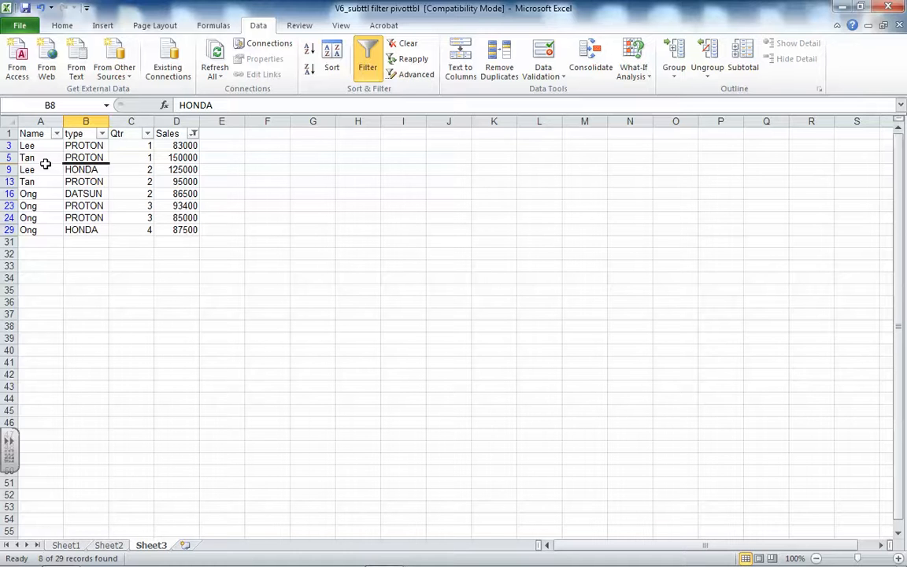
Select all values in the Sales column's filter to show every sales record
left_click(194, 136)
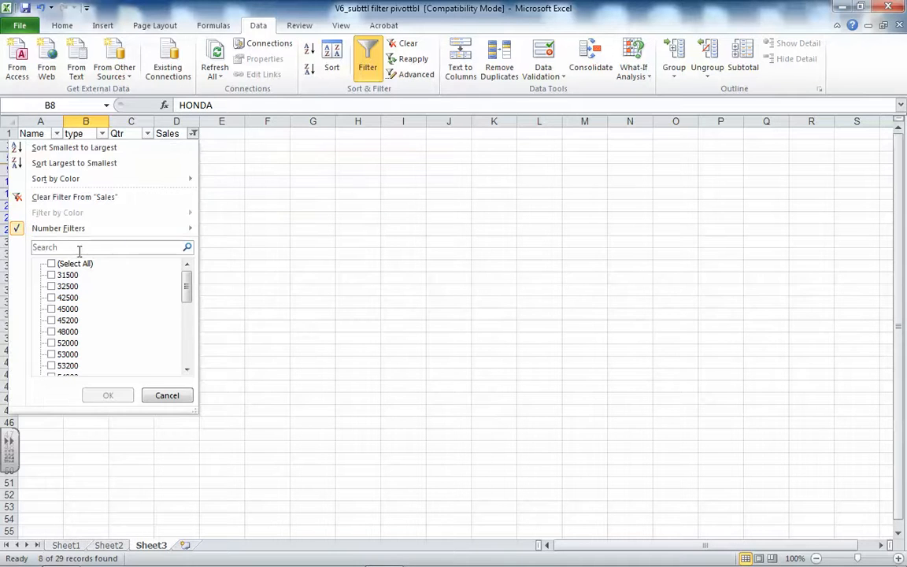
left_click(52, 264)
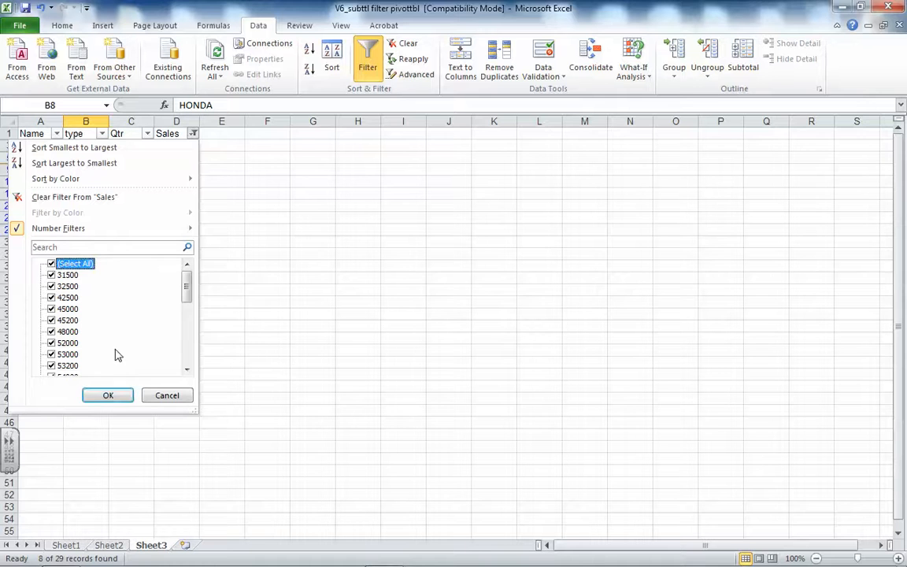
left_click(111, 396)
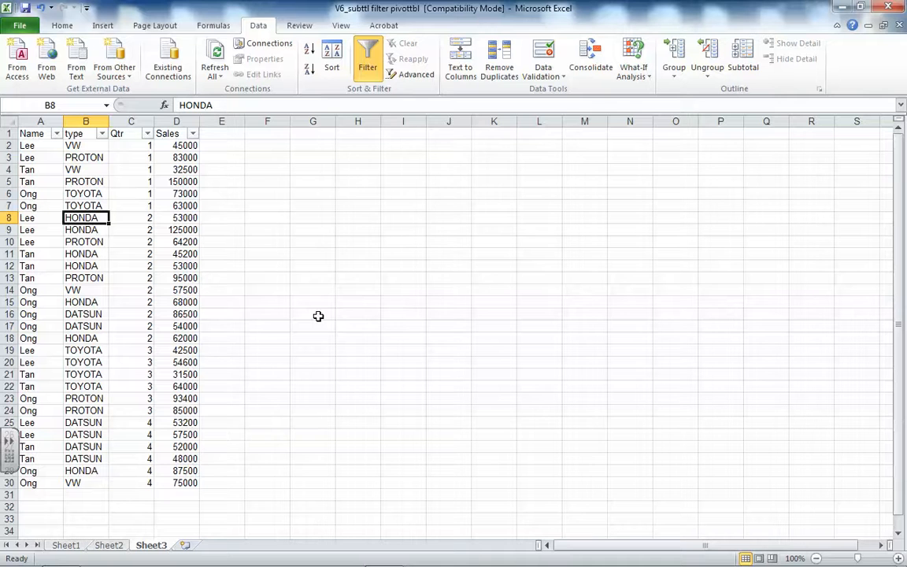
Enter the three salespeople's names in cells G3 to G5, one per row
left_click(308, 158)
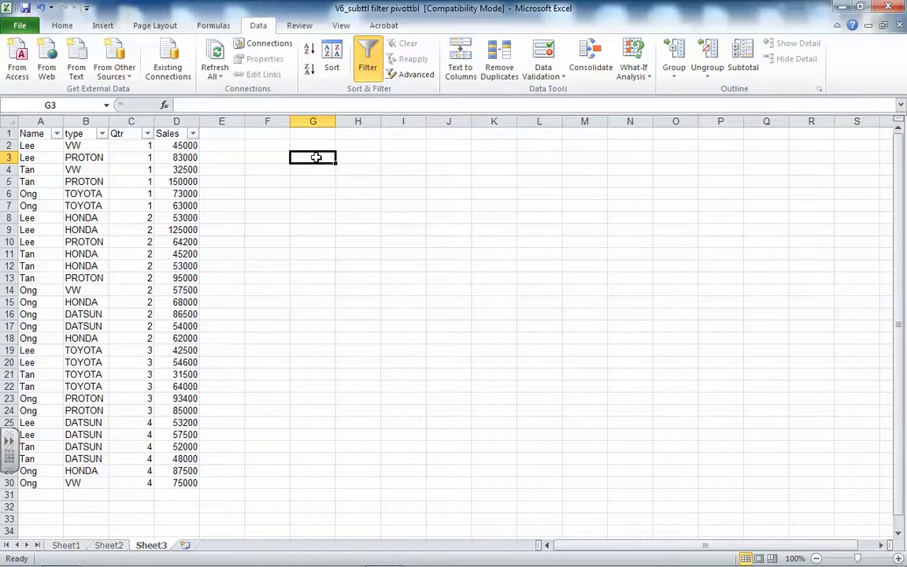
type("L")
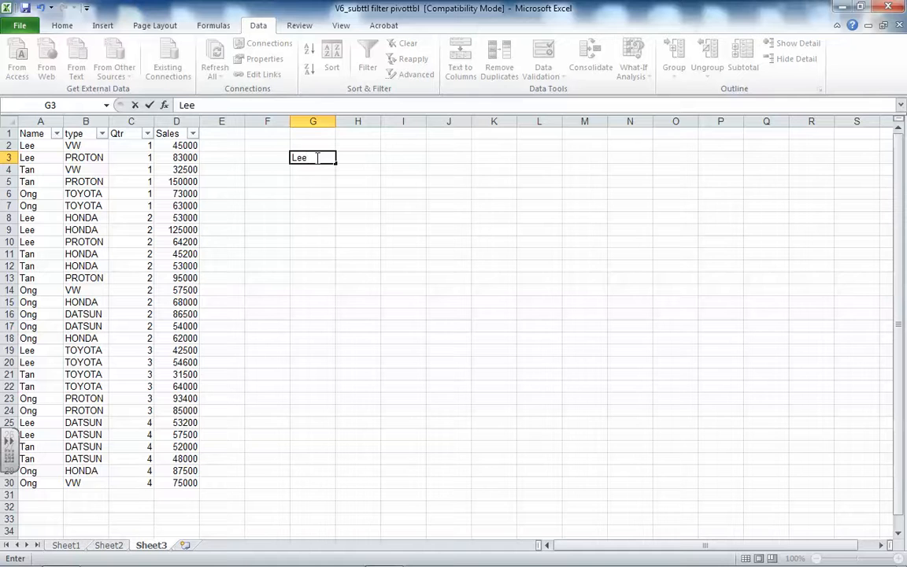
type("ee")
key("Return")
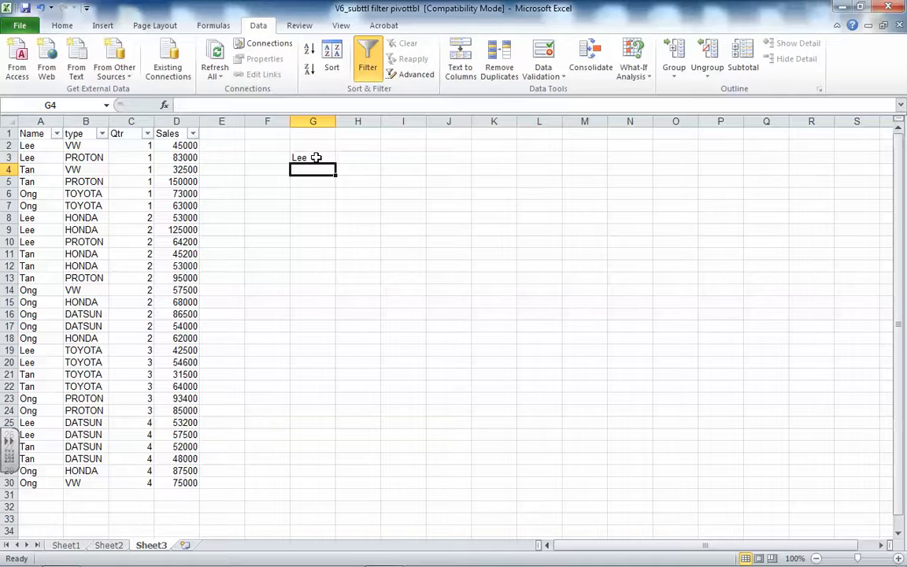
type("T")
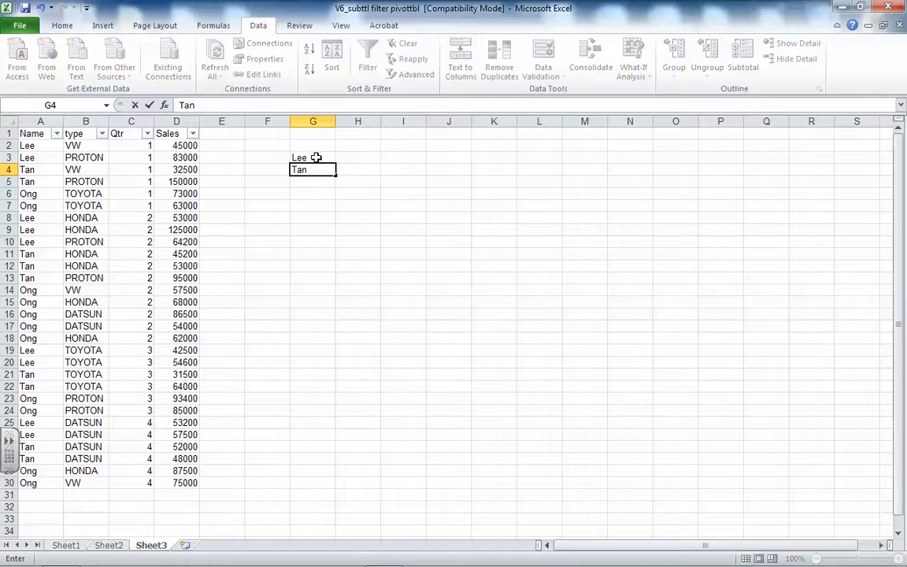
type("an")
key("Return")
type("O")
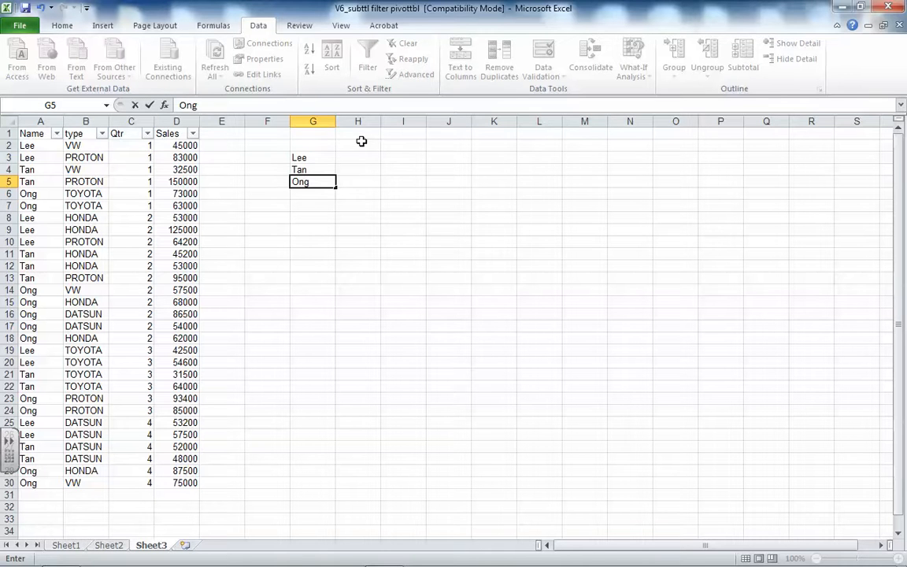
type("ng")
Enter the heading Number in cell H2 and turn off the filter on the sales table
left_click(353, 144)
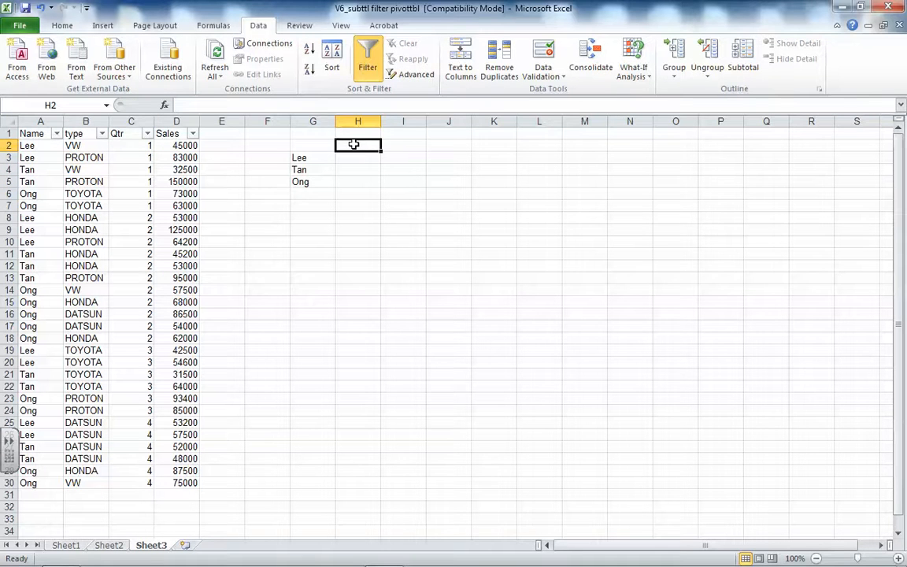
type("Number")
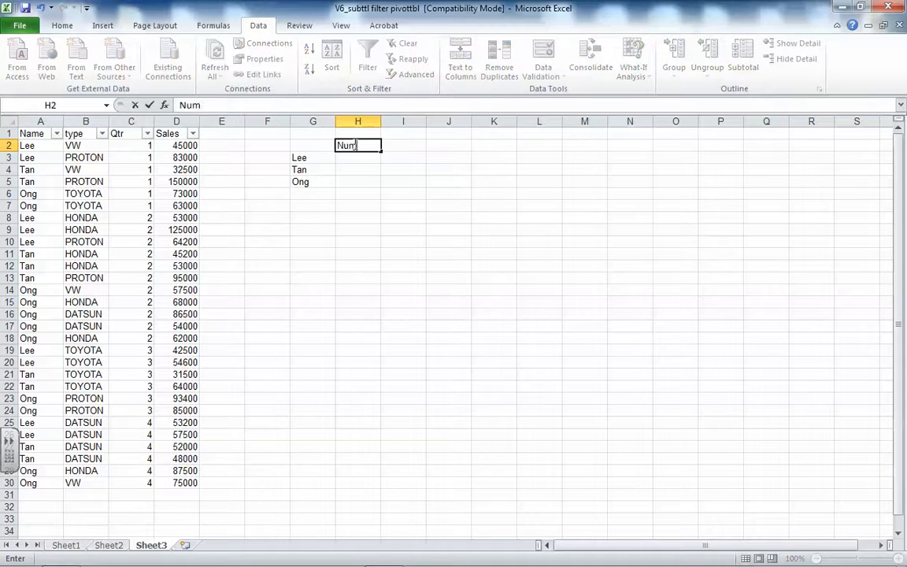
left_click(349, 159)
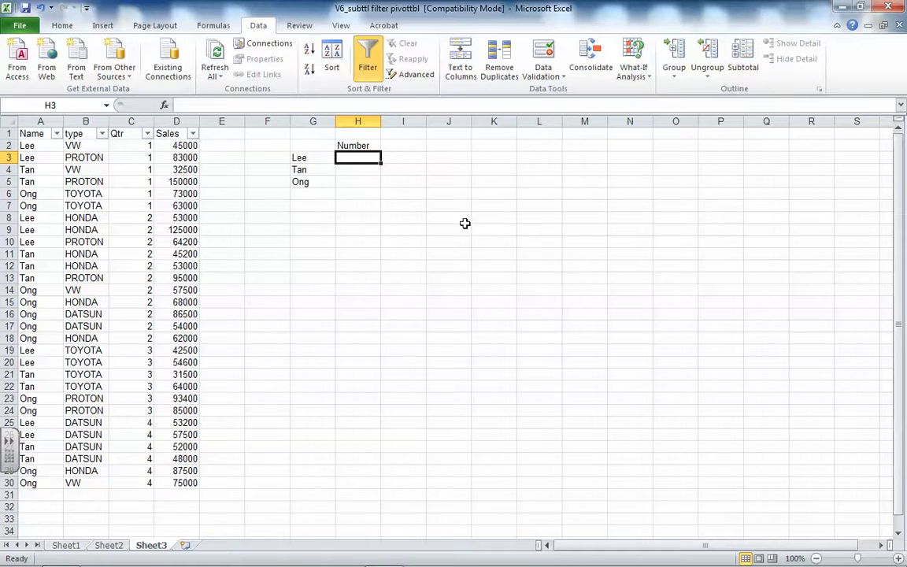
left_click(367, 63)
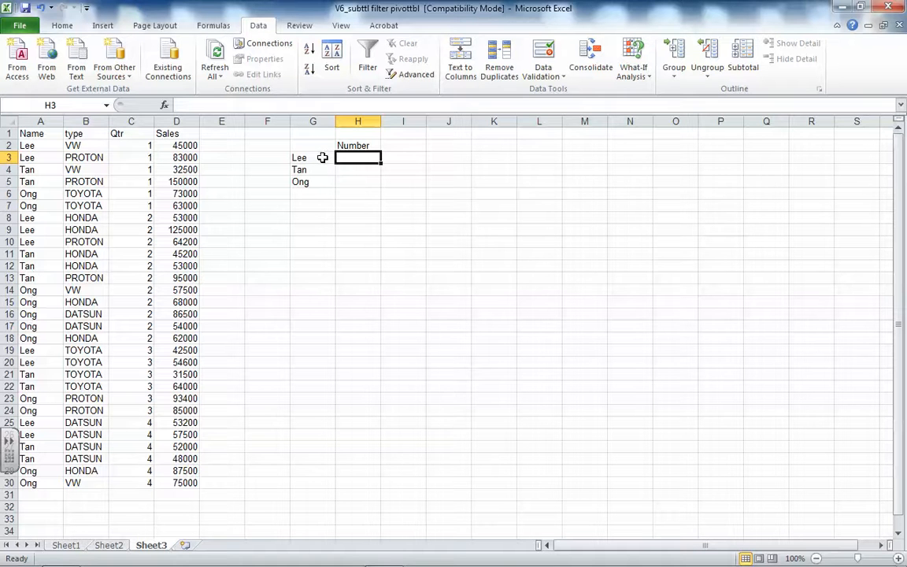
Insert a COUNTIF function in H3 with absolute range $A$2:$A$30 and the salesperson's name from G3 as text criterion
left_click(165, 105)
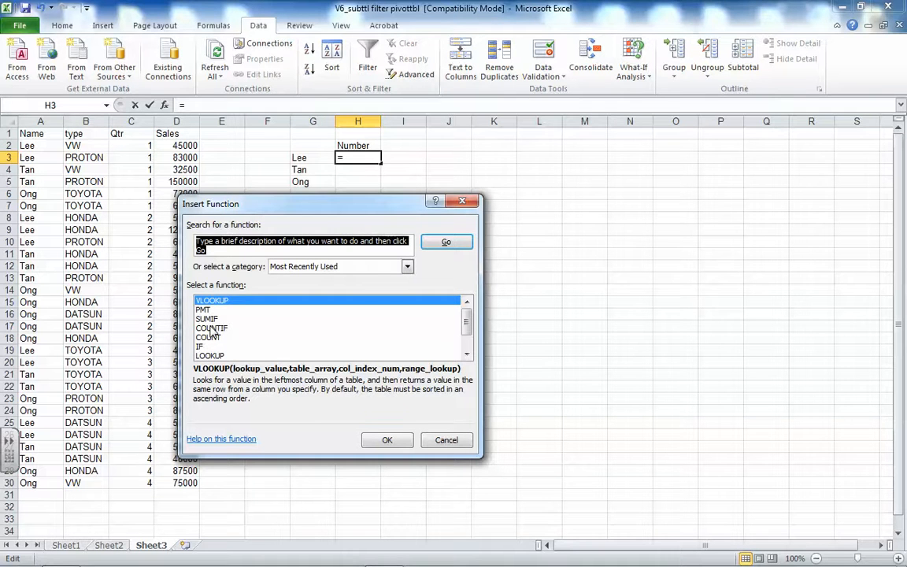
left_click(240, 329)
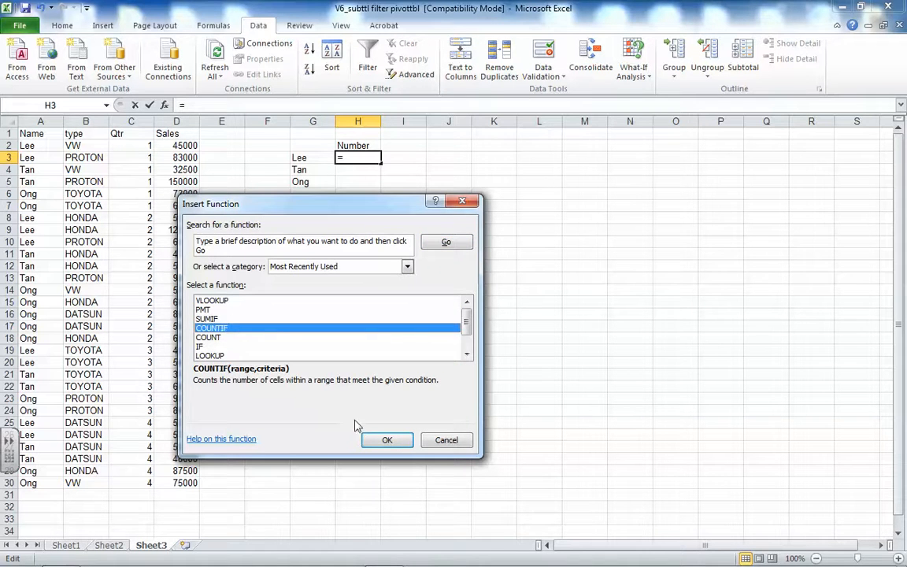
left_click(384, 439)
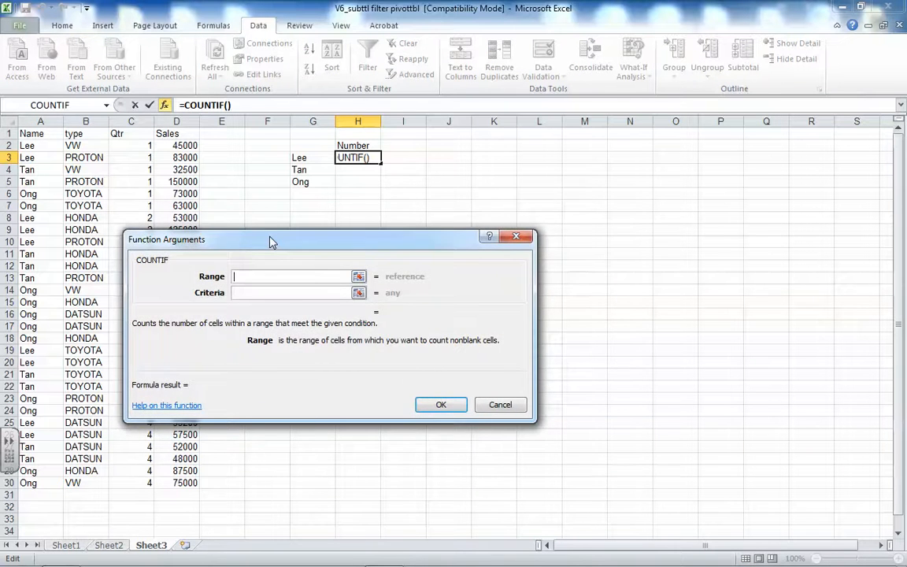
left_click_drag(270, 242, 389, 203)
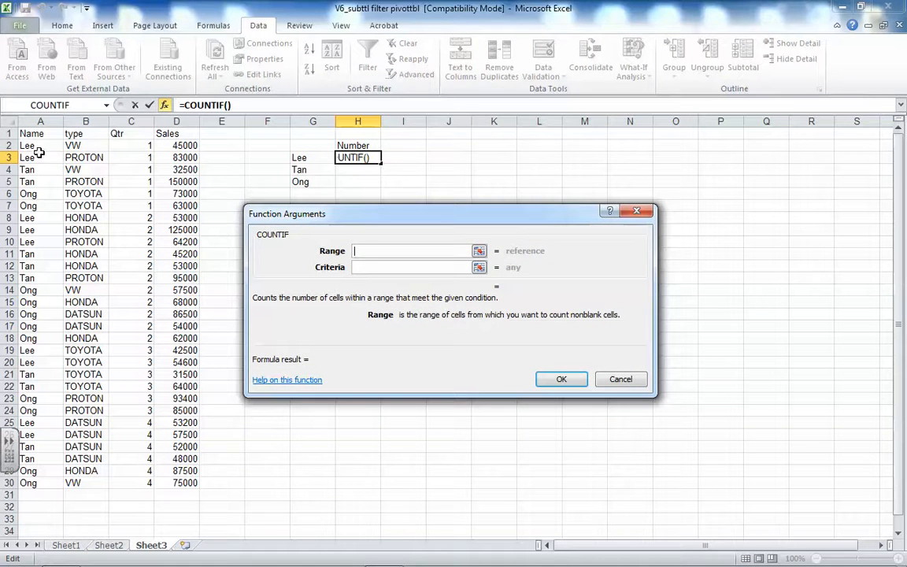
left_click_drag(30, 145, 17, 482)
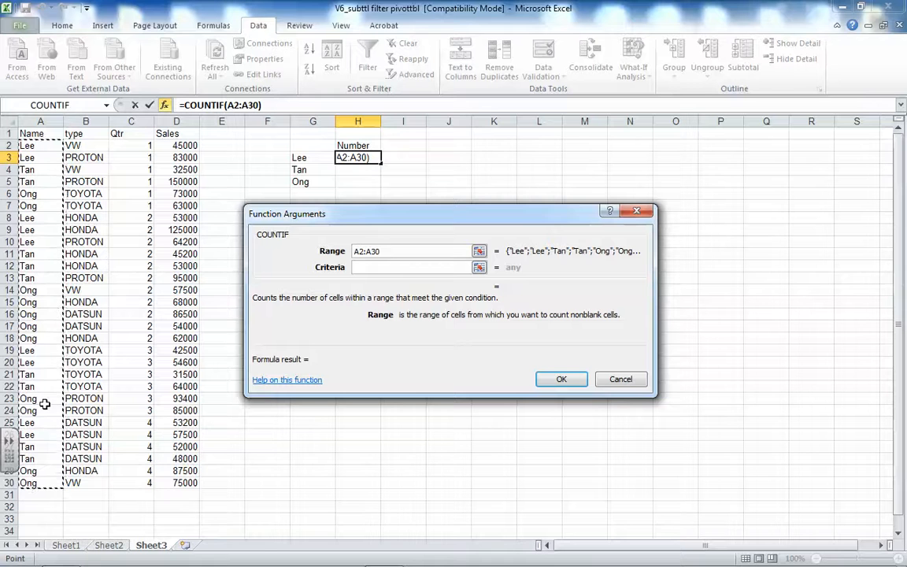
key("F4")
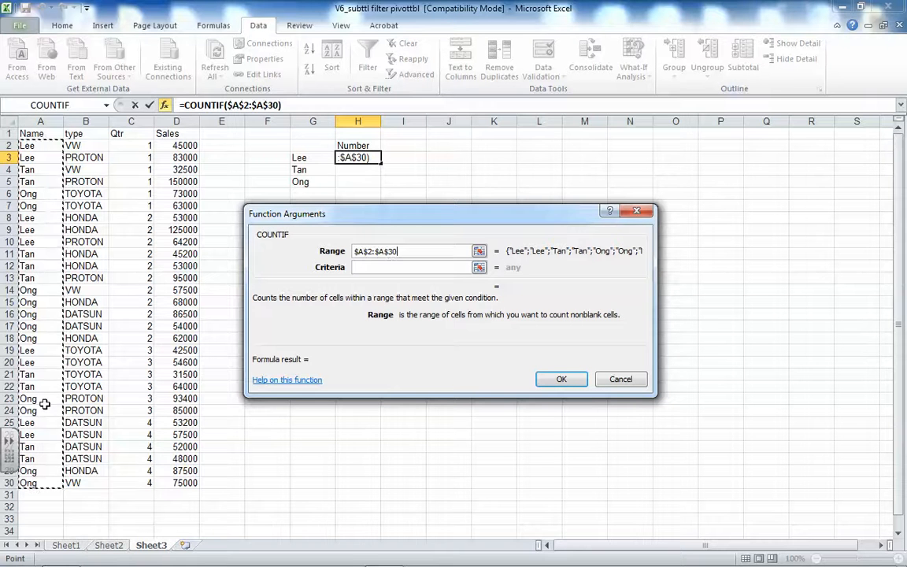
left_click(370, 267)
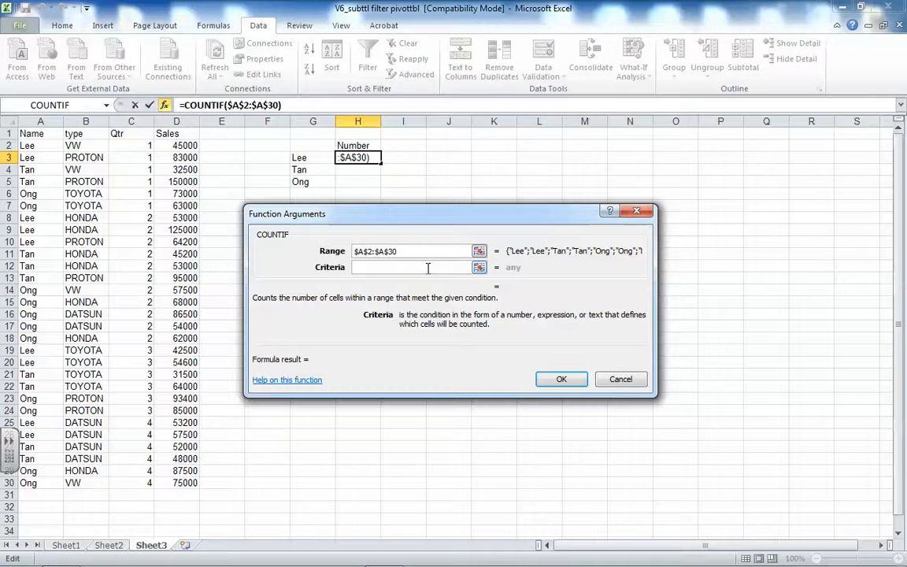
type("Lee")
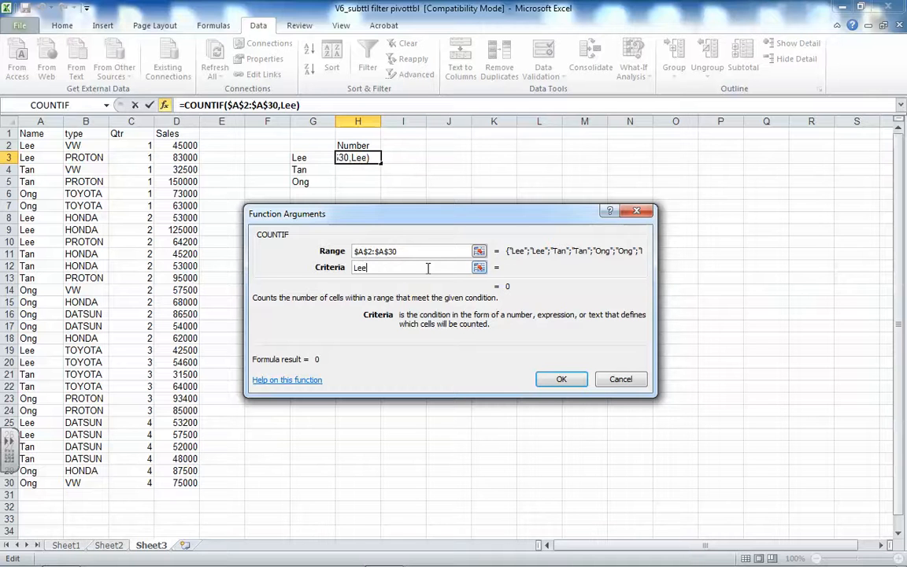
left_click(559, 380)
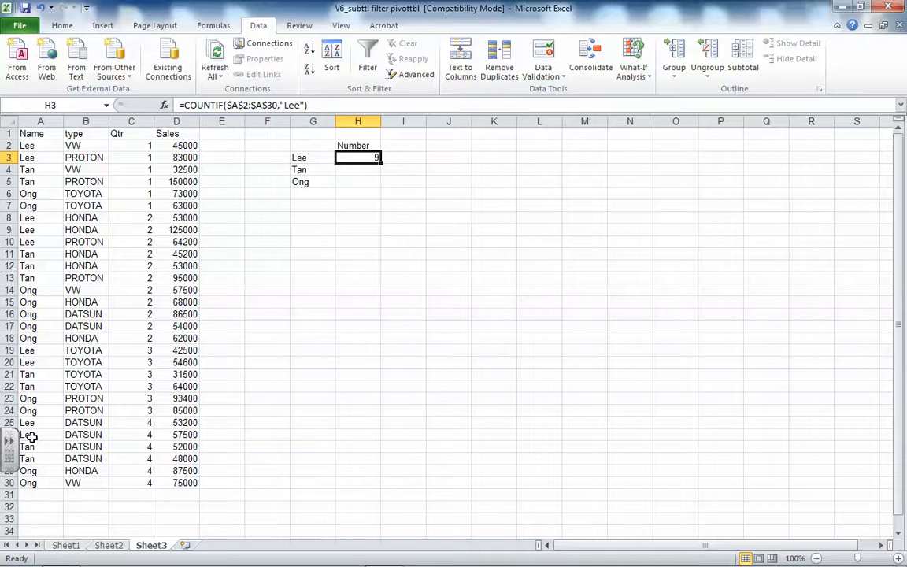
Insert a COUNTIF function in H4 with absolute range $A$2:$A$30 and the salesperson's name from G4 as text criterion
left_click(357, 169)
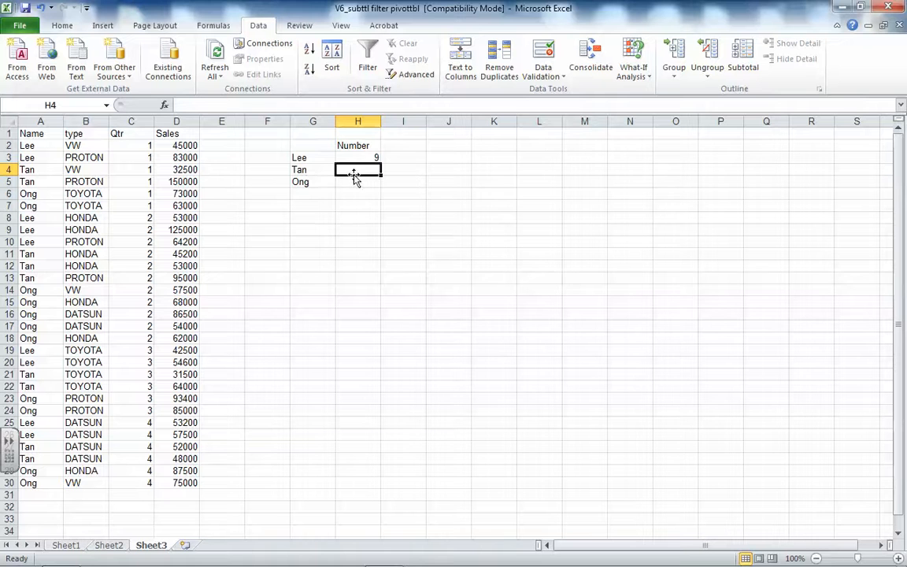
left_click(163, 104)
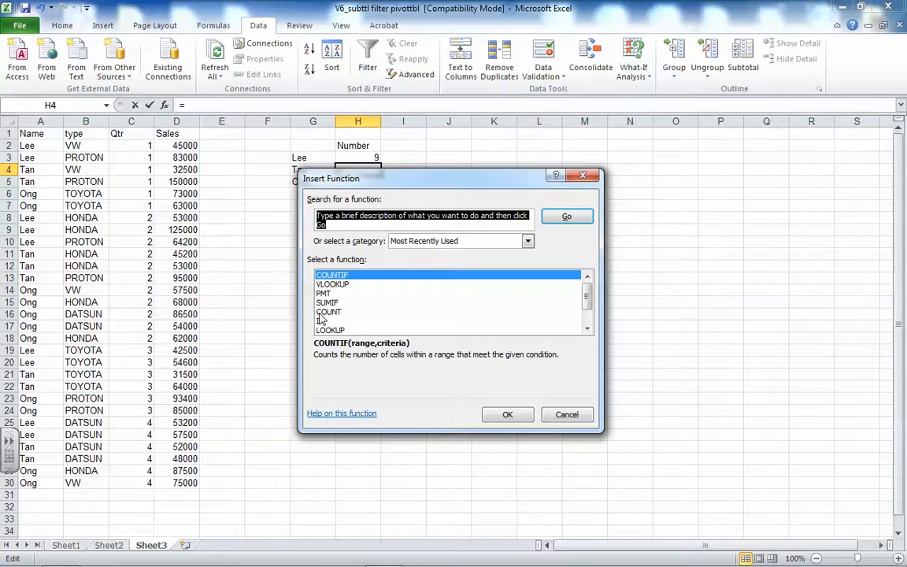
left_click(507, 414)
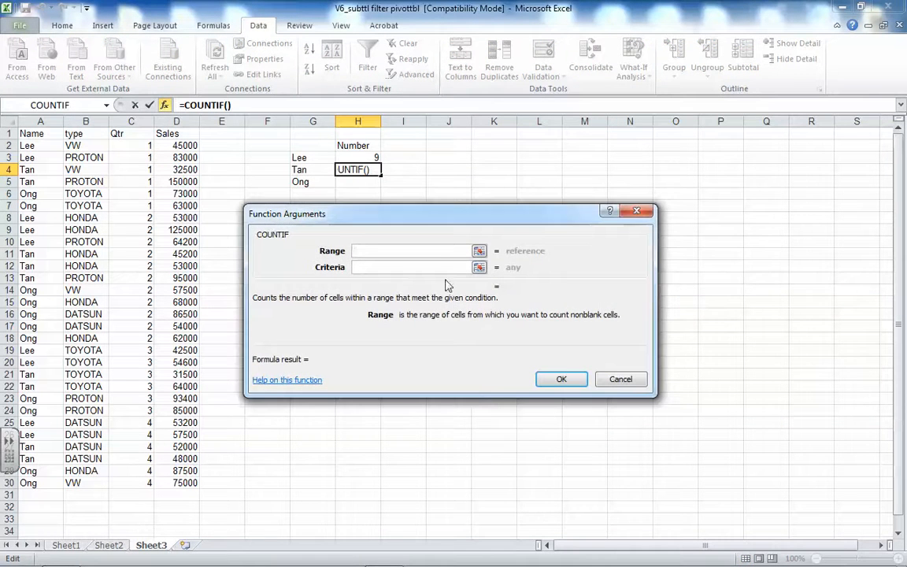
left_click_drag(33, 143, 43, 482)
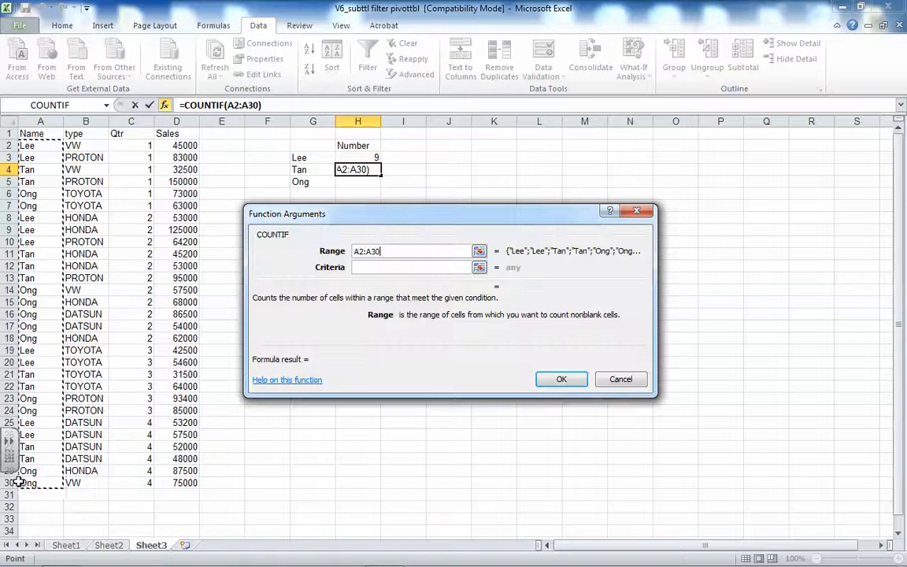
key("F4")
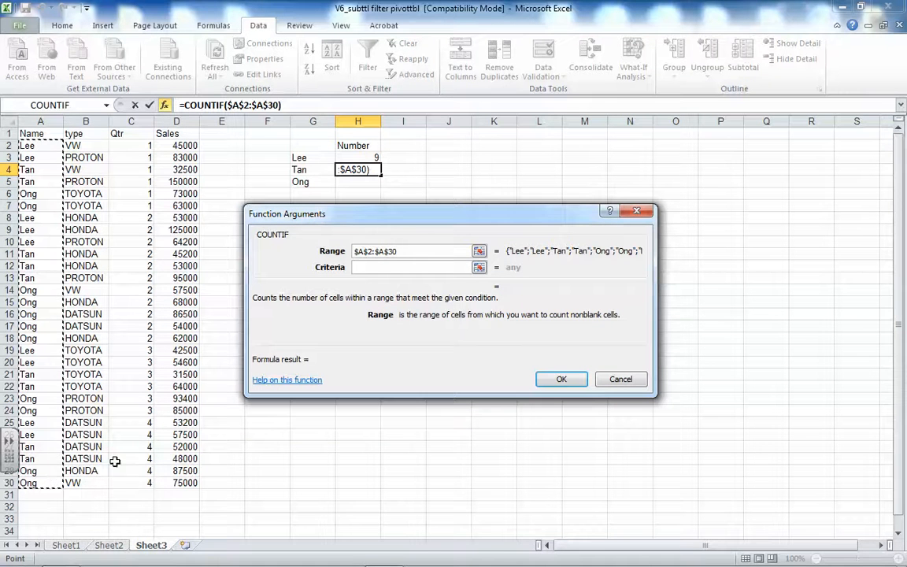
left_click(362, 267)
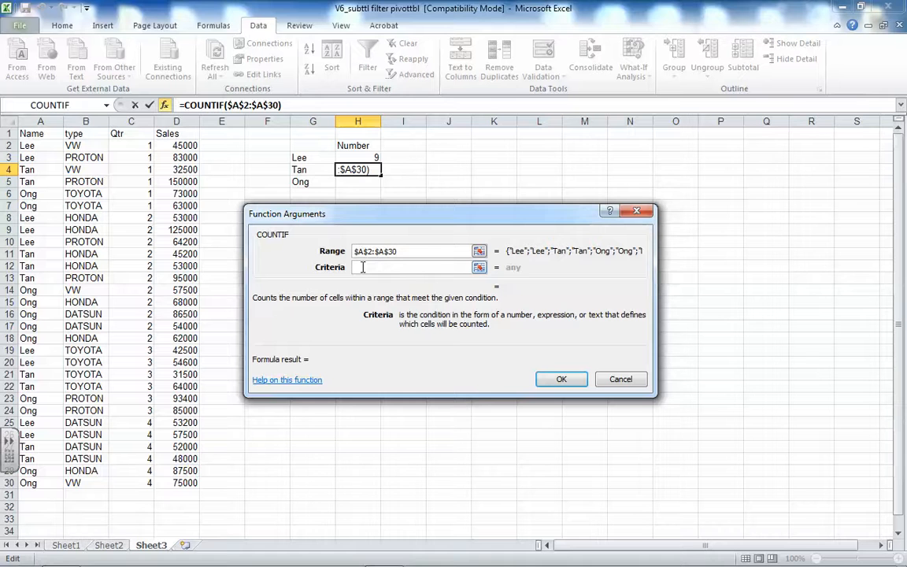
type("Tan")
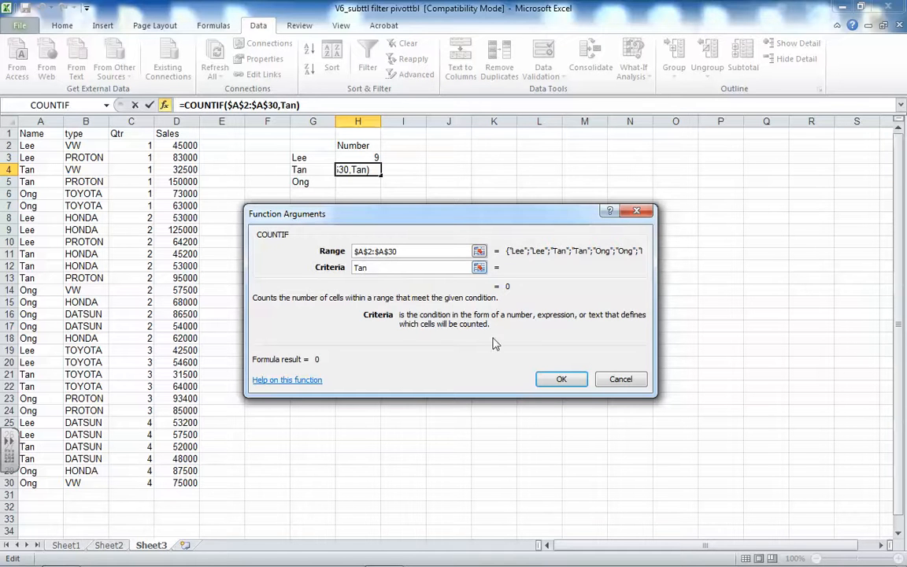
left_click(565, 379)
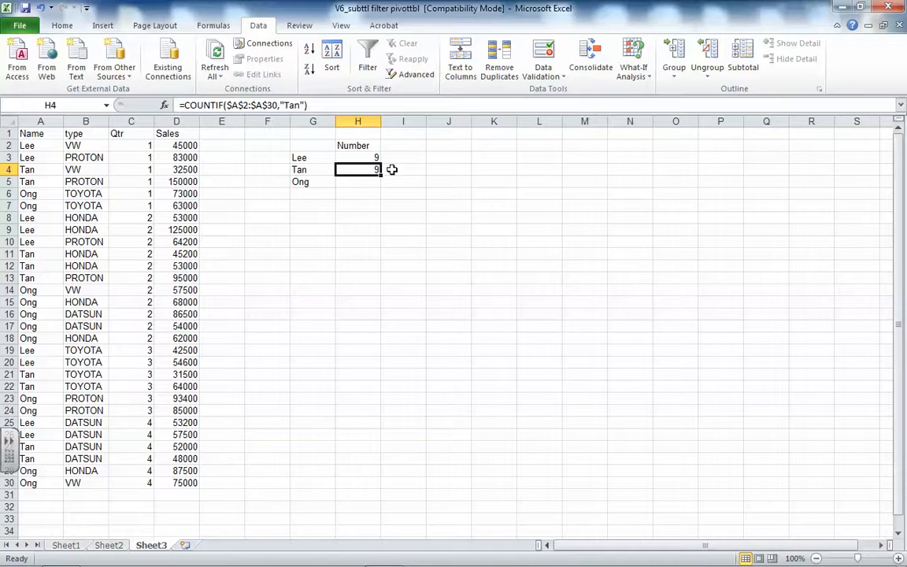
Insert a COUNTIF function in H5 with absolute range $A$2:$A$30 and the salesperson's name from G5 as text criterion
left_click(346, 181)
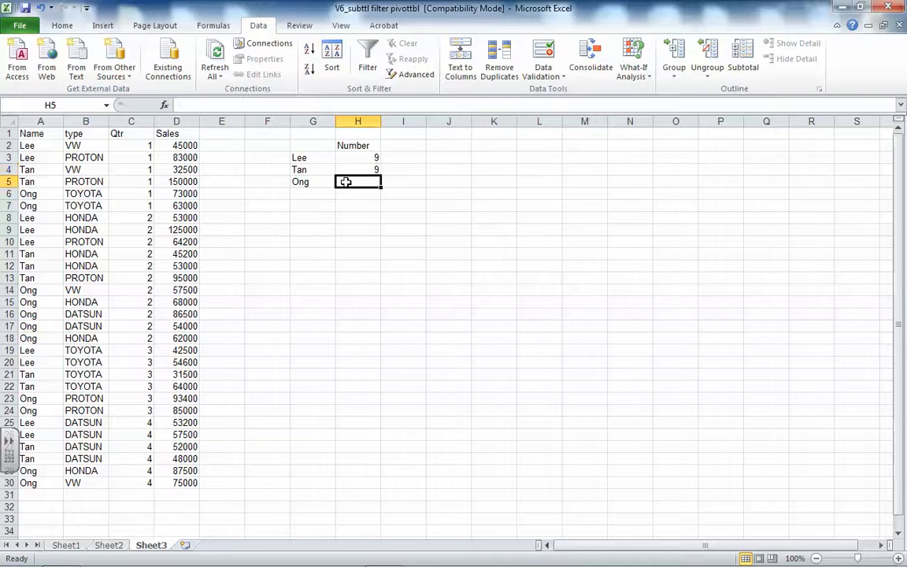
left_click(164, 106)
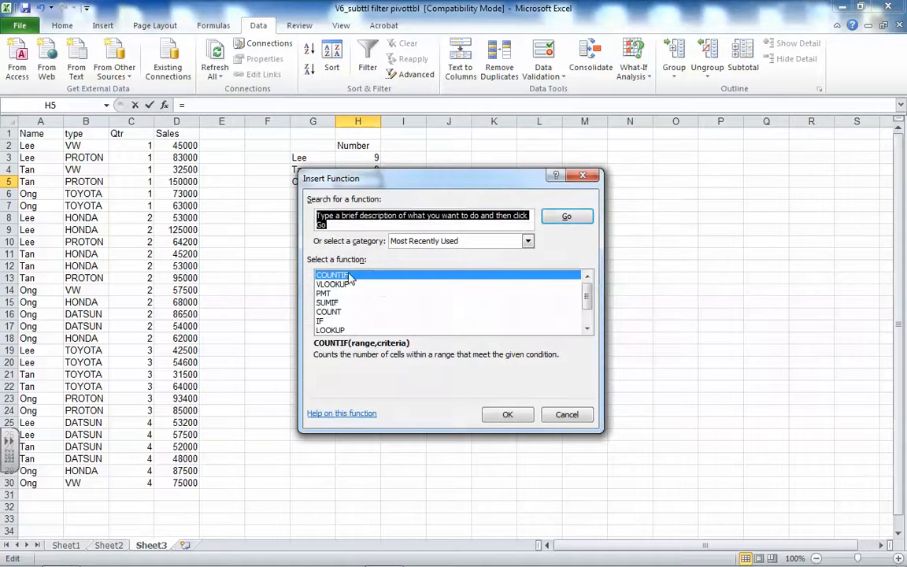
left_click(507, 414)
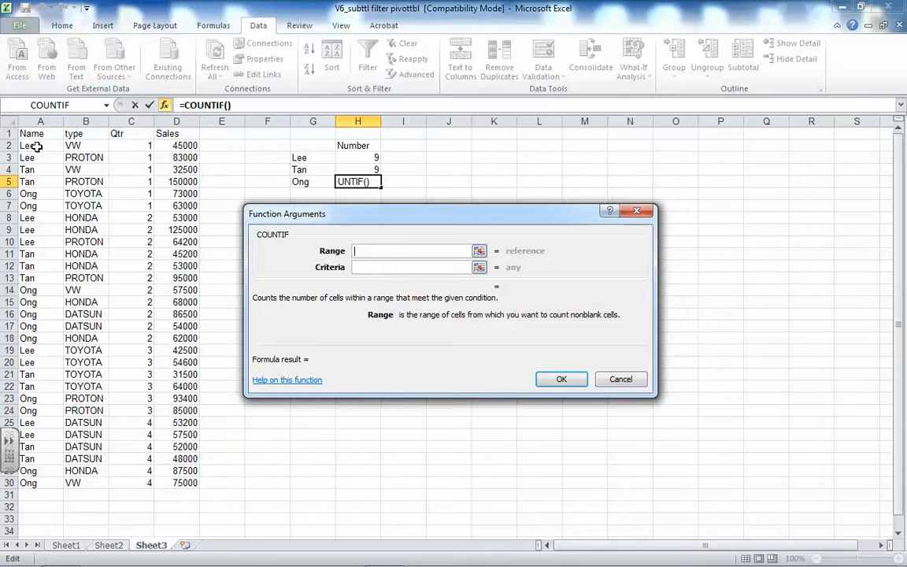
left_click_drag(31, 145, 37, 486)
key("F4")
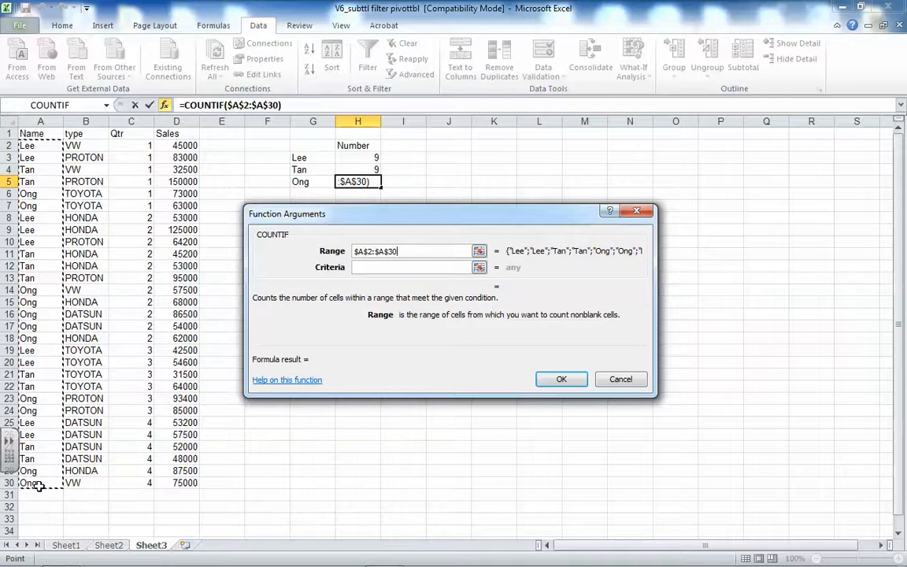
left_click(390, 268)
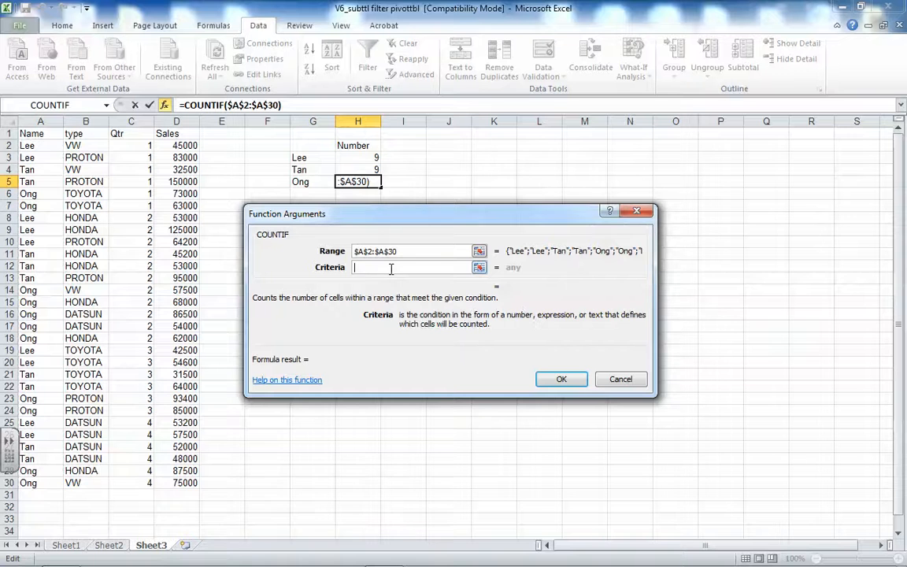
type("Ong")
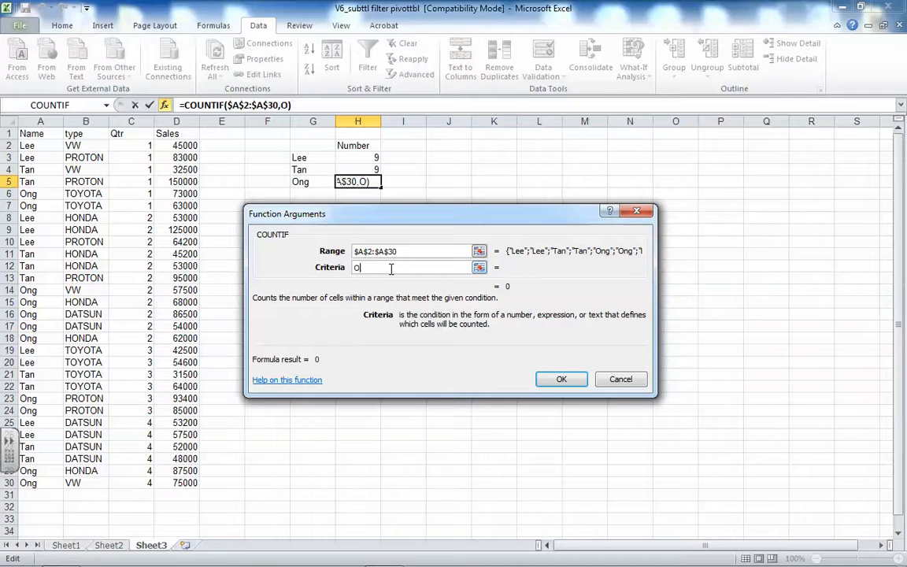
left_click(551, 378)
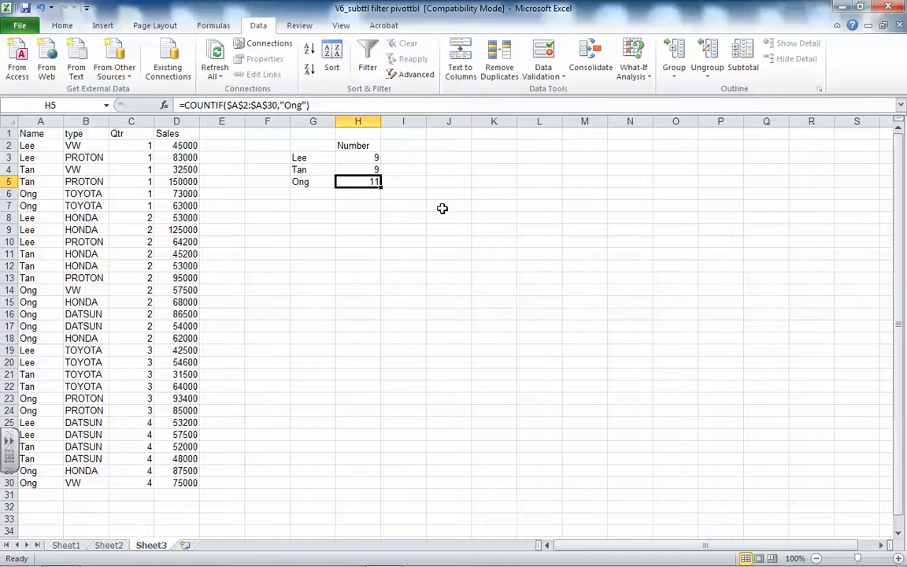
Enter the heading Total in cell I2, beside the Number heading
left_click(396, 143)
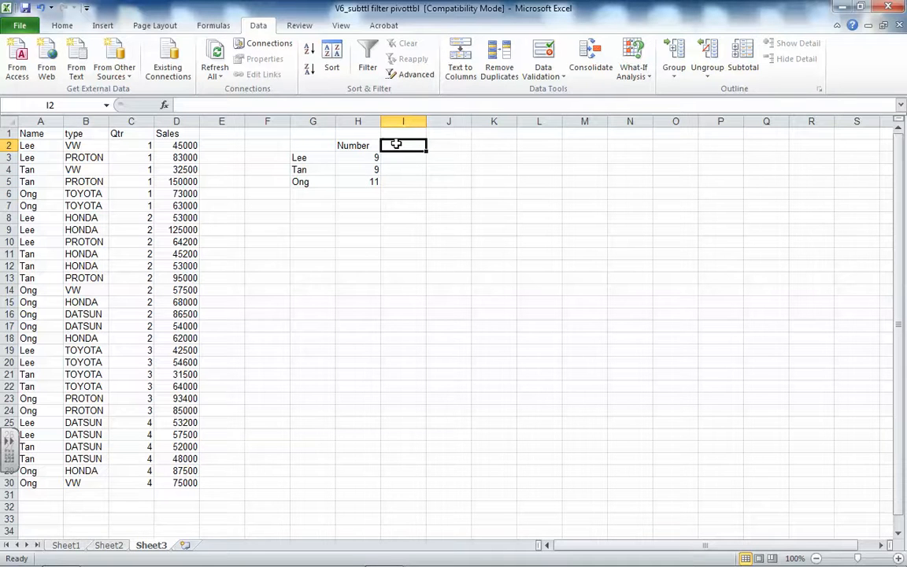
type("Total")
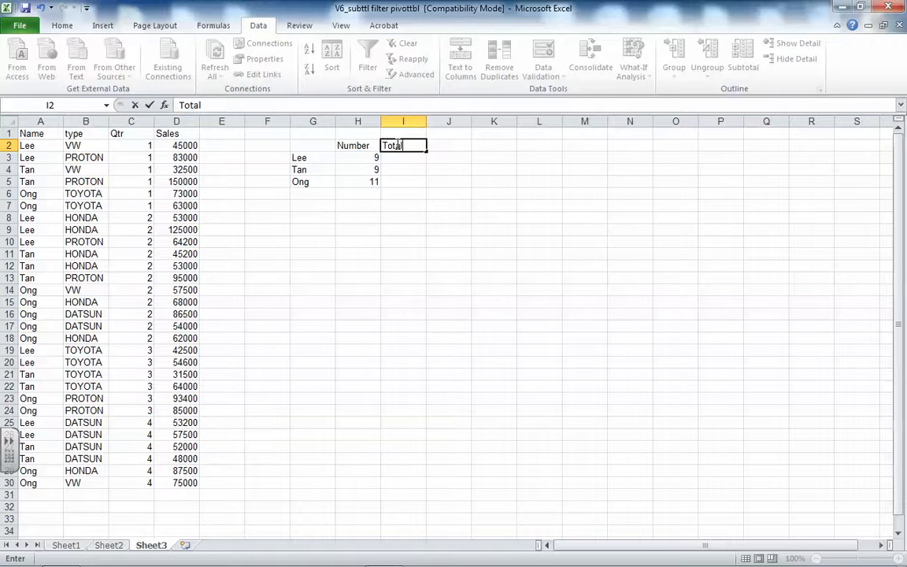
left_click(431, 205)
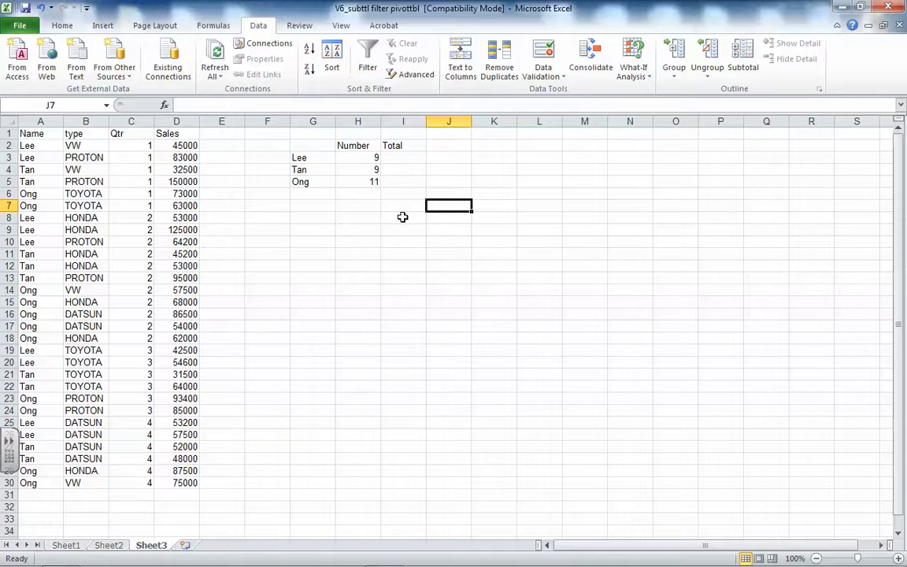
Insert a SUMIF function in I3 with range $A$2:$A$30, the salesperson's name from G3 as text criterion, and sum range $D$2:$D$30
left_click(400, 158)
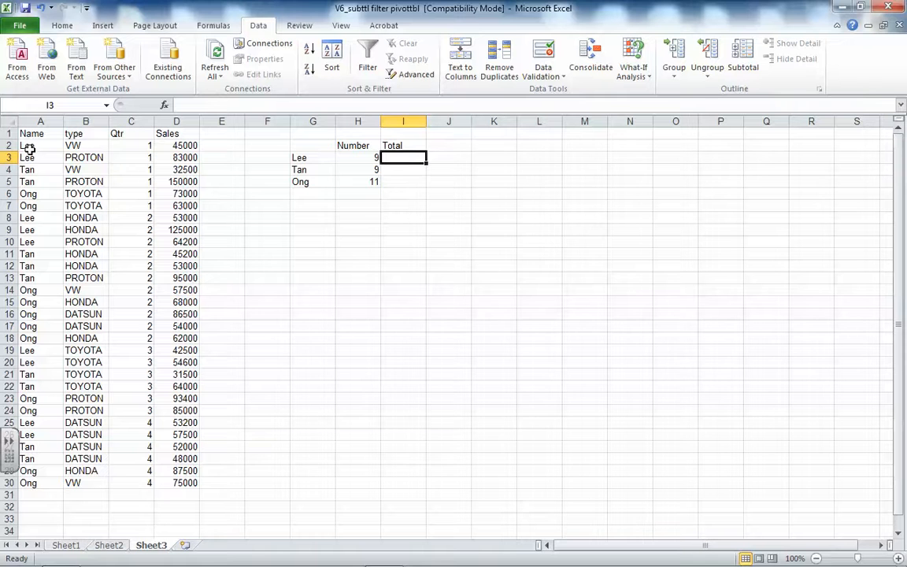
left_click(165, 107)
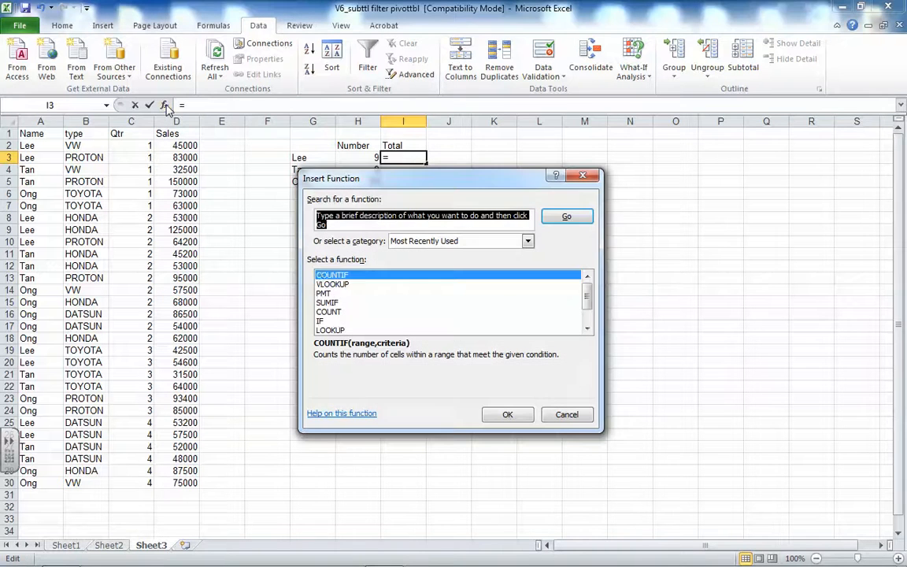
left_click(327, 304)
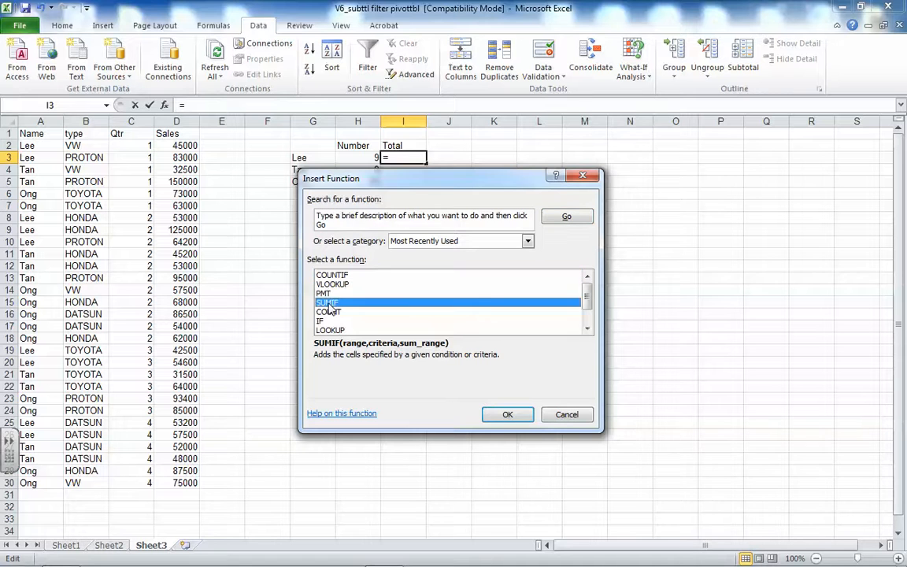
left_click(499, 417)
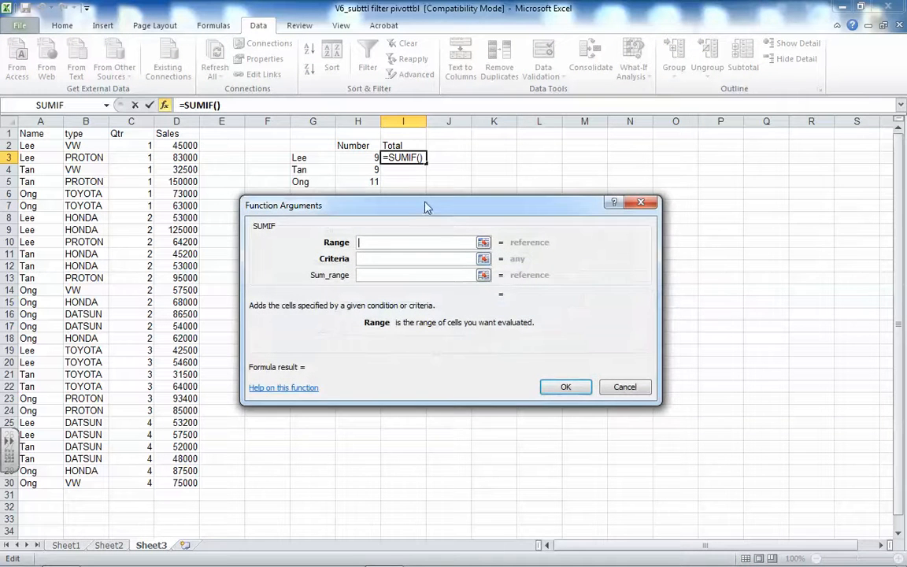
left_click_drag(425, 205, 437, 222)
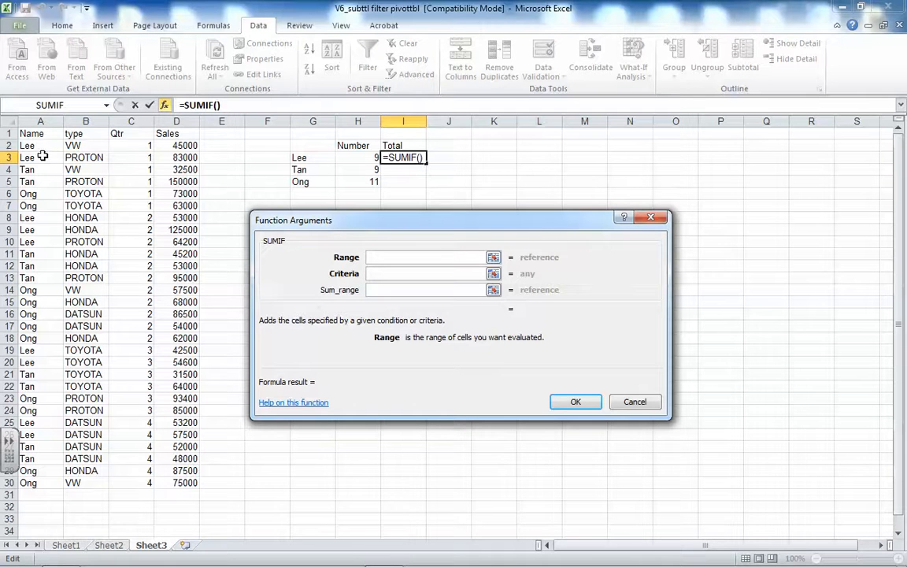
left_click_drag(36, 147, 40, 480)
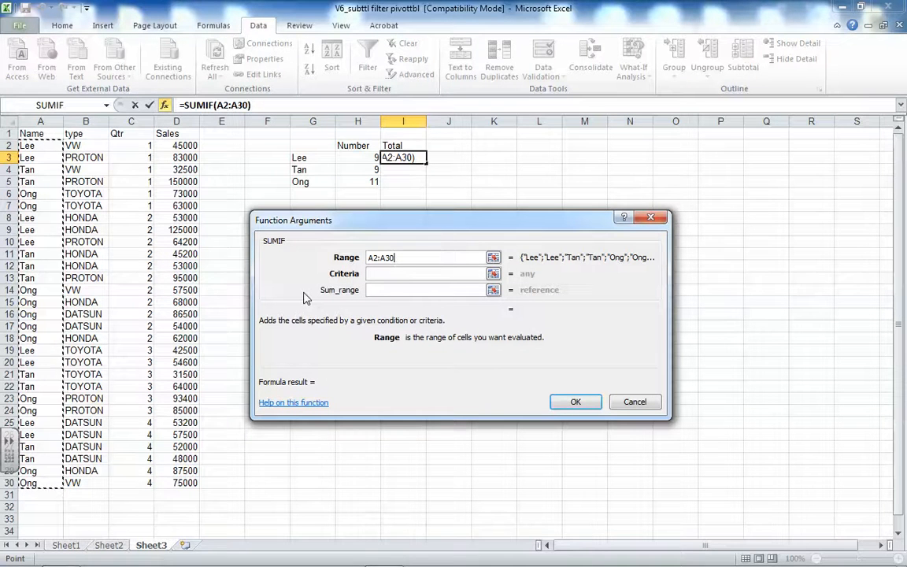
key("F4")
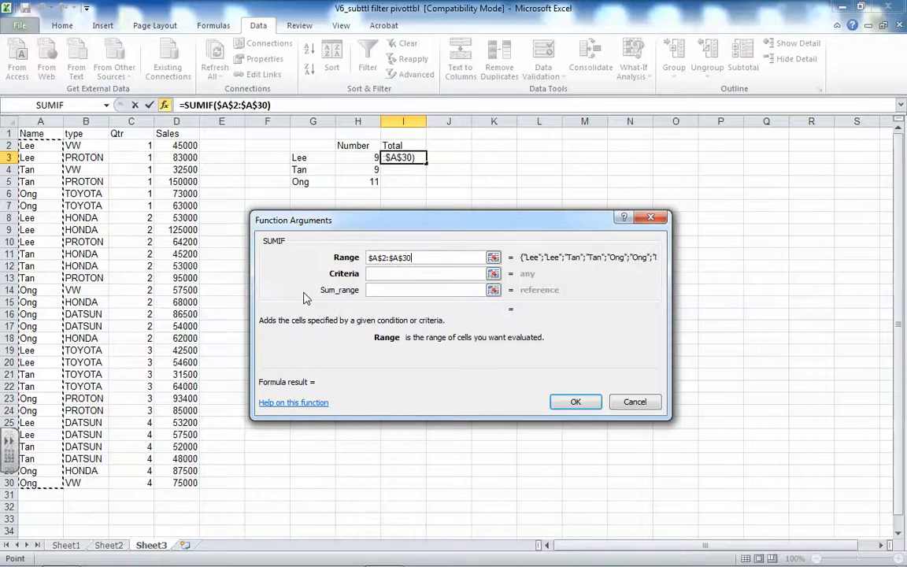
left_click(395, 273)
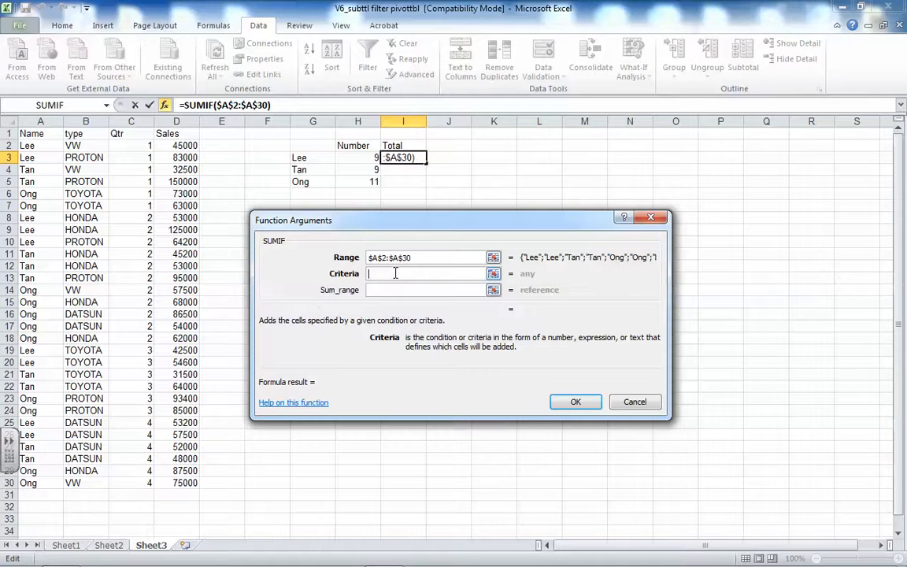
type("Lee")
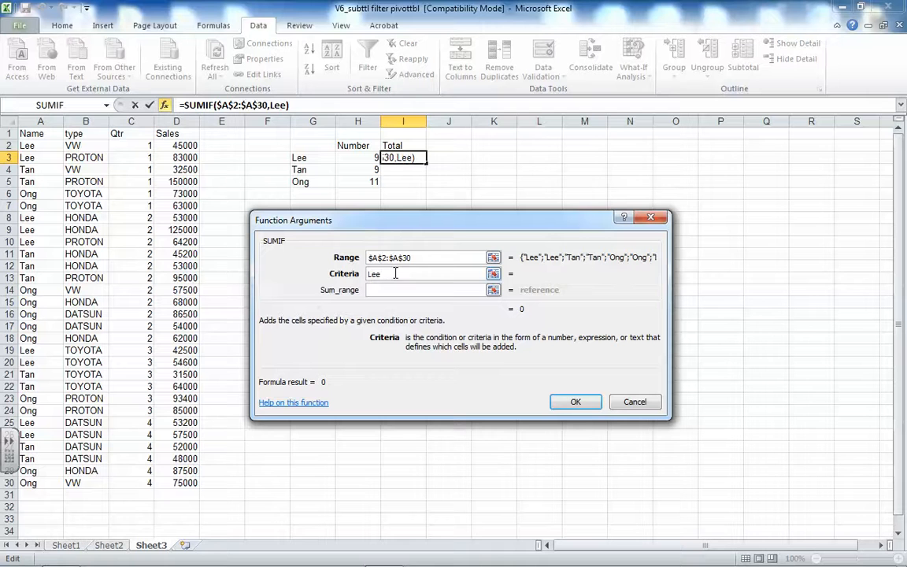
left_click(379, 290)
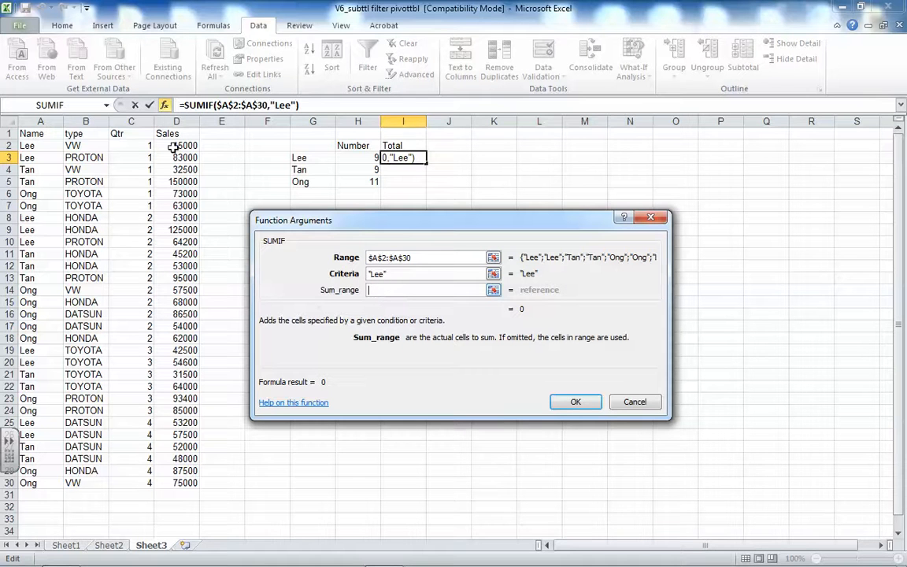
left_click_drag(177, 146, 170, 483)
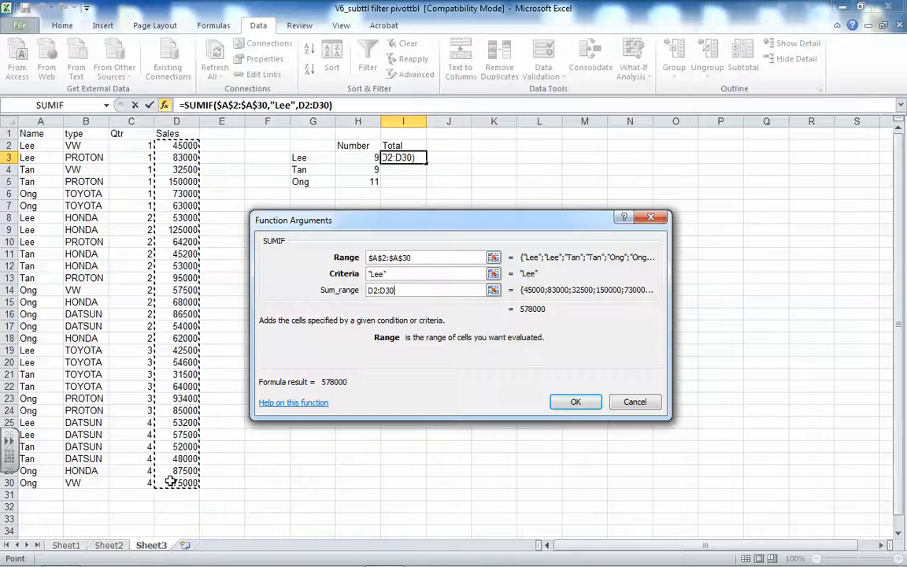
key("F4")
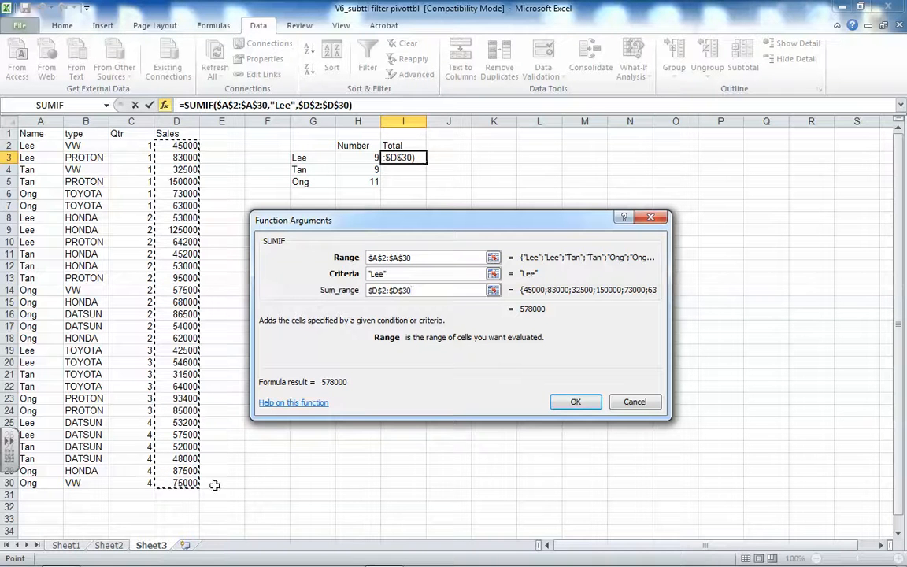
left_click(574, 402)
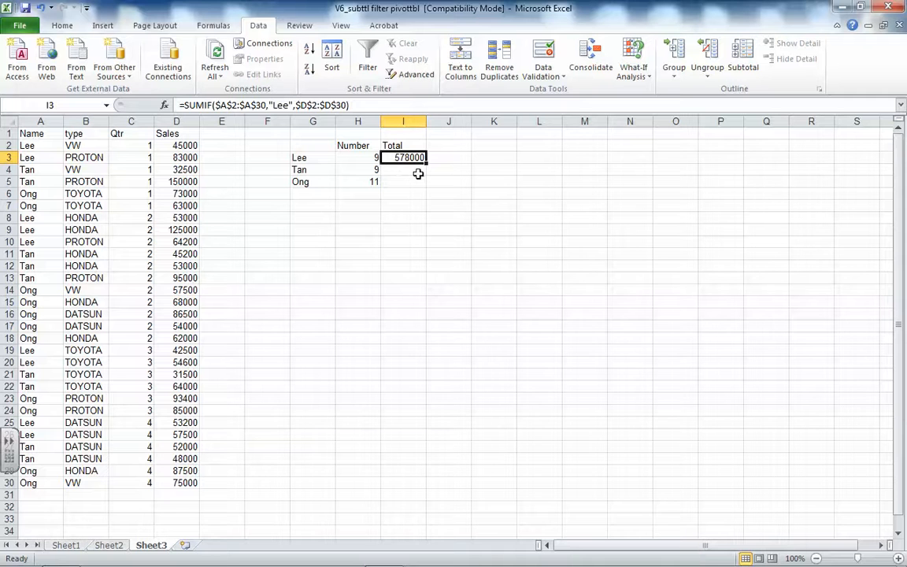
Insert a SUMIF function in I4 with range $A$2:$A$30, the salesperson's name from G4 as text criterion, and sum range $D$2:$D$30
left_click(408, 170)
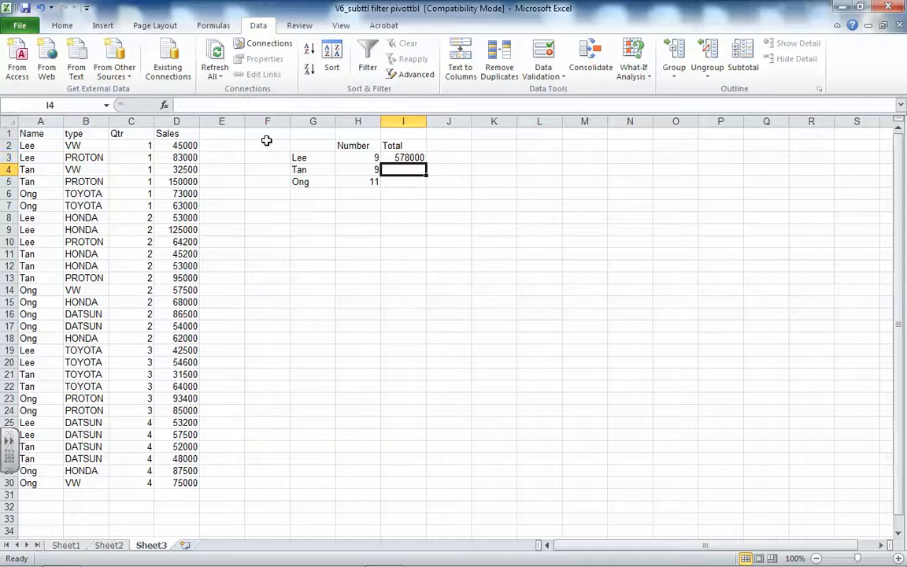
left_click(165, 107)
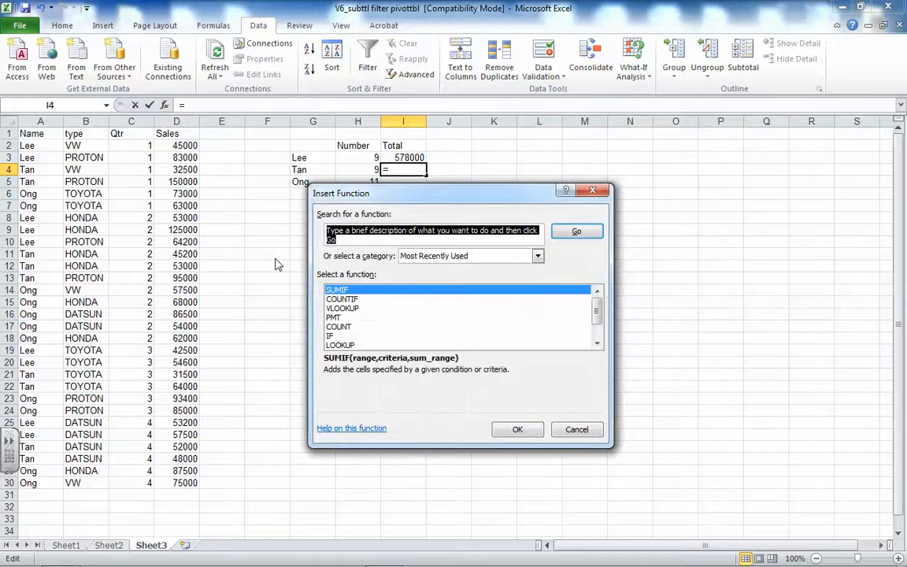
left_click(514, 429)
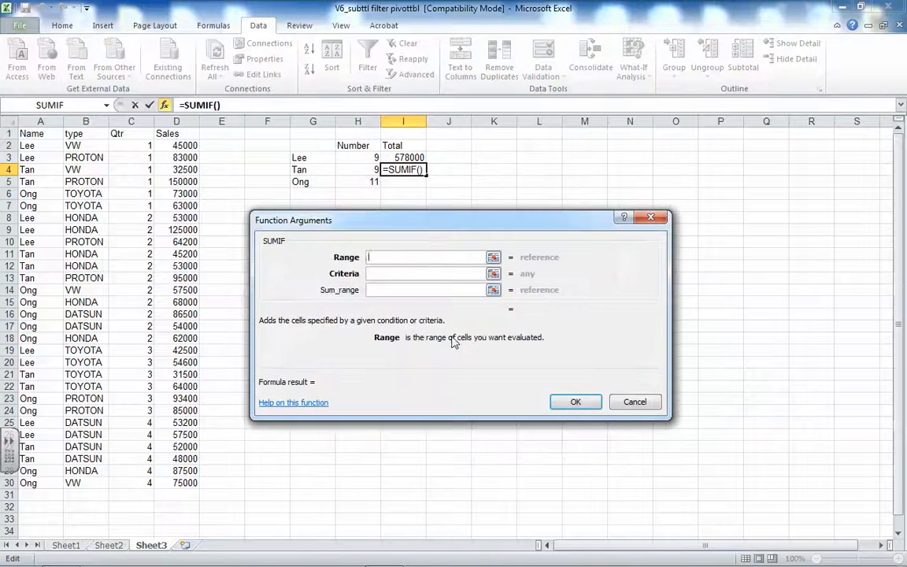
left_click_drag(38, 144, 37, 482)
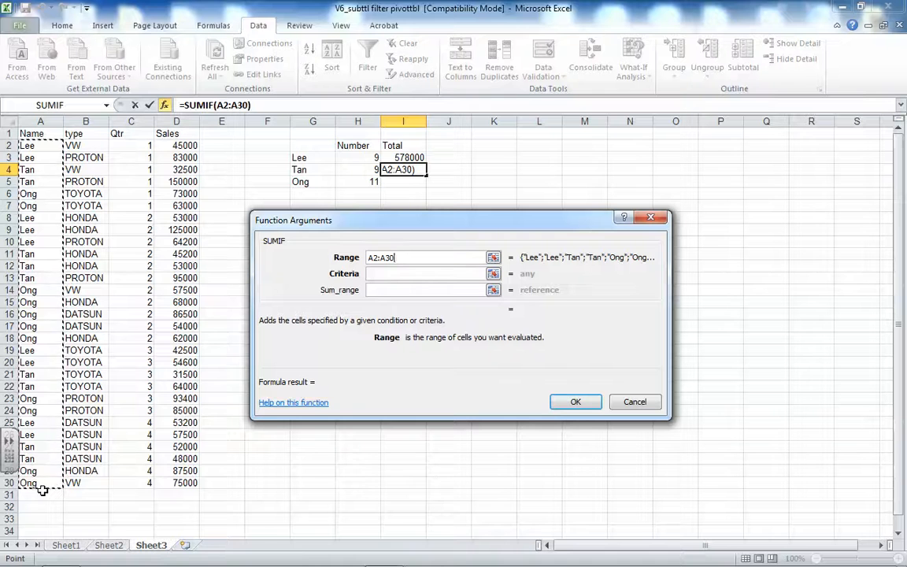
key("F4")
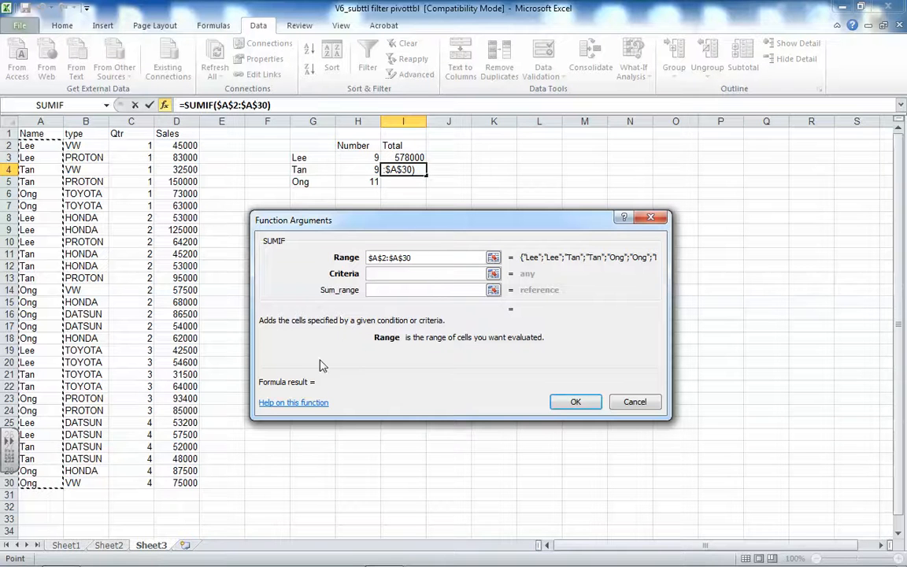
left_click(387, 275)
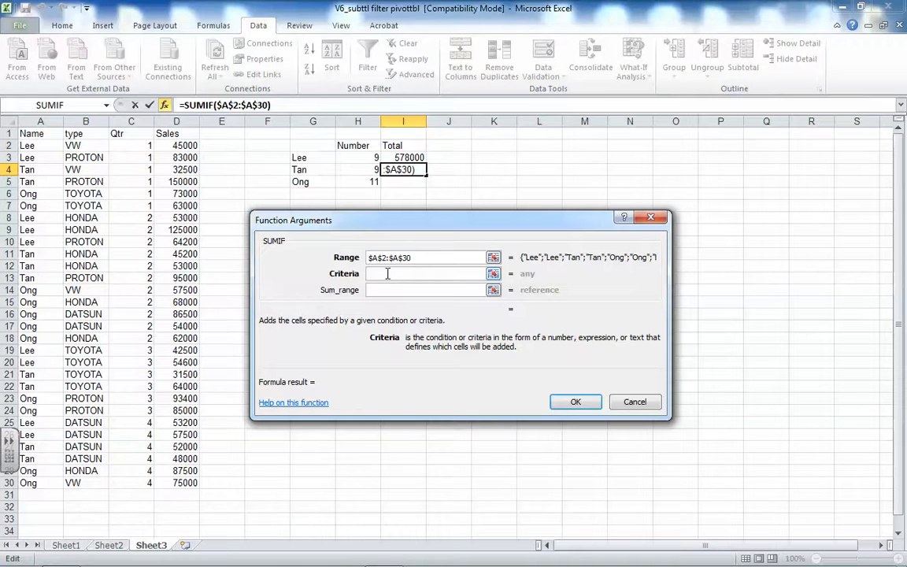
type("Tan")
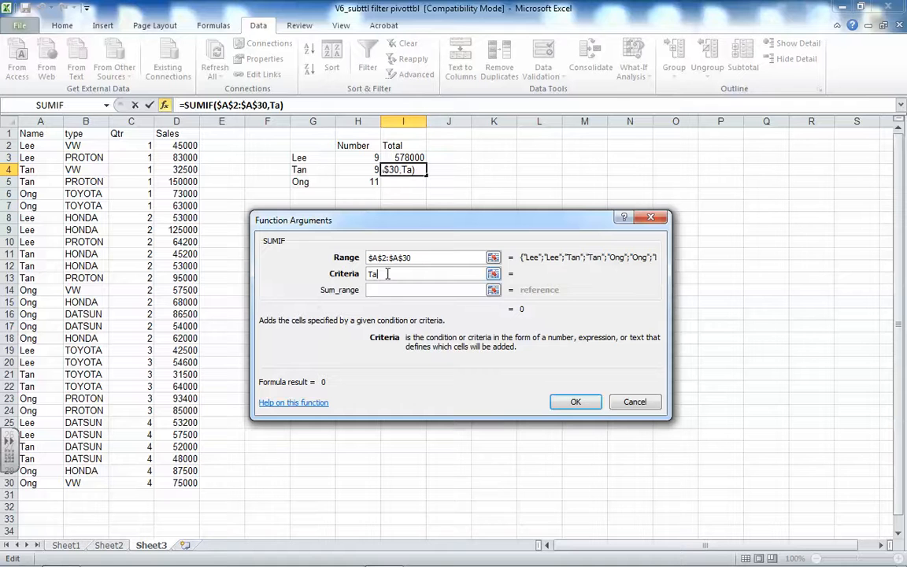
left_click(381, 293)
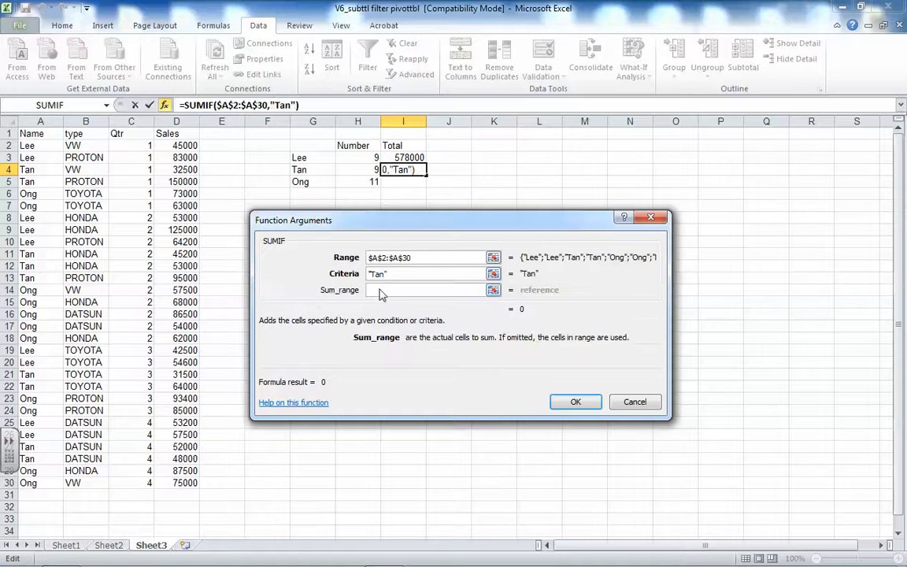
left_click_drag(181, 144, 181, 482)
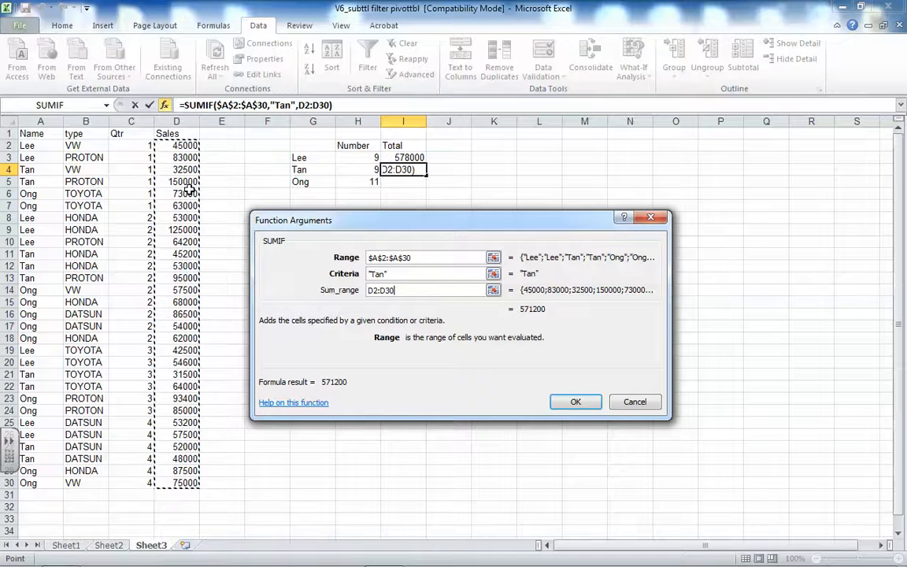
key("F4")
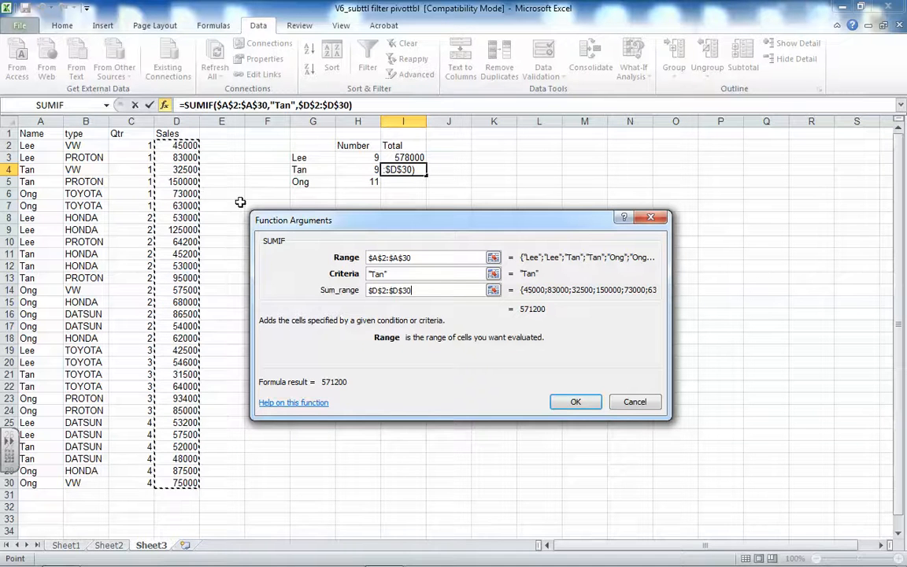
left_click(577, 403)
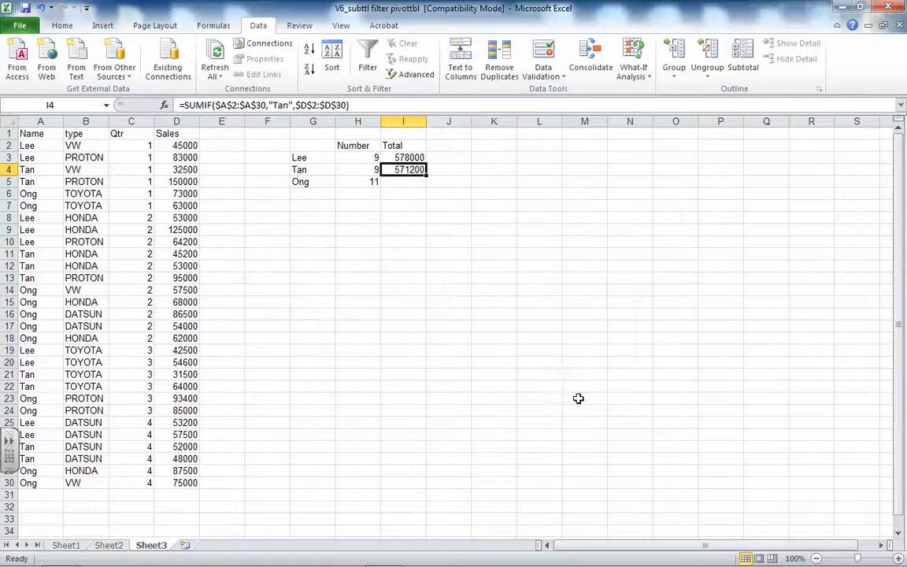
Insert a SUMIF function in I5 with range $A$2:$A$30, the salesperson's name from G5 as text criterion, and sum range $D$2:$D$30
left_click(403, 183)
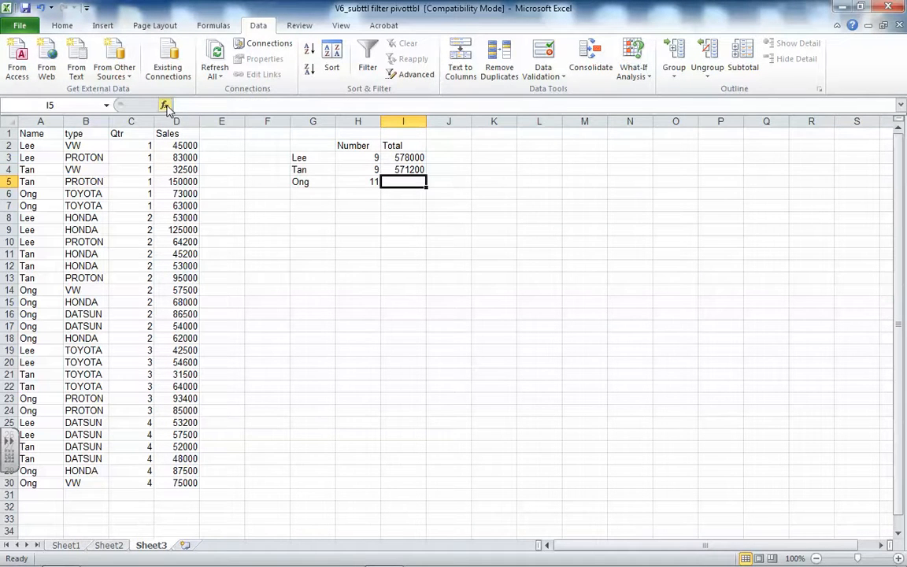
left_click(165, 105)
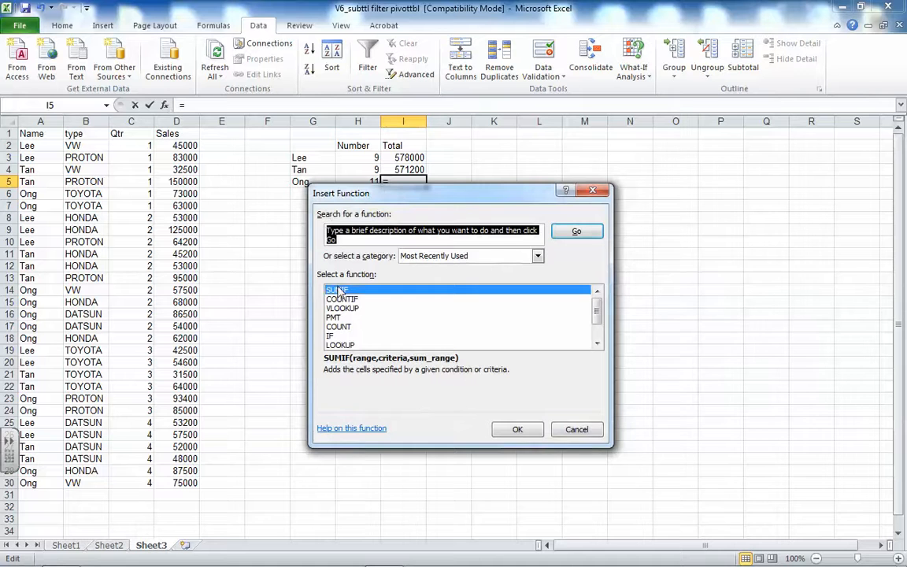
left_click(518, 429)
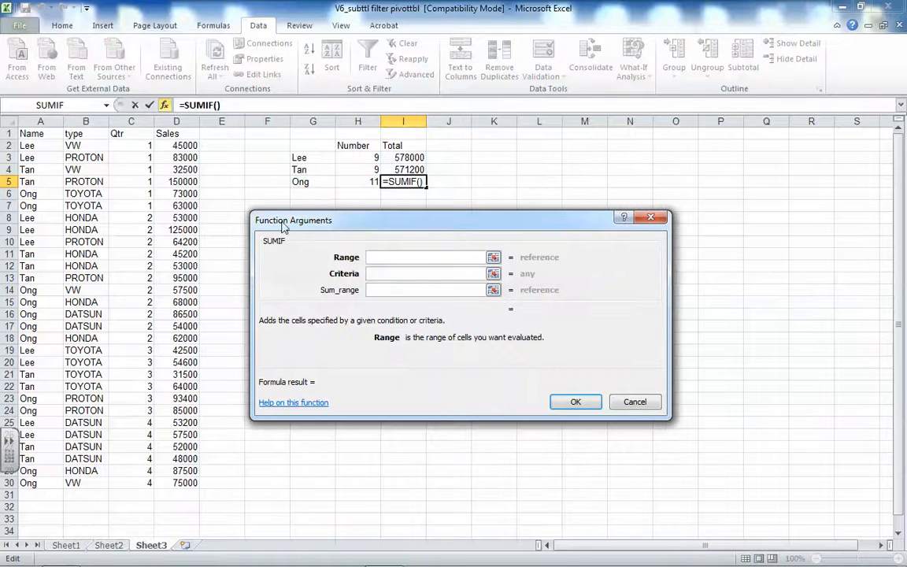
left_click_drag(35, 145, 28, 482)
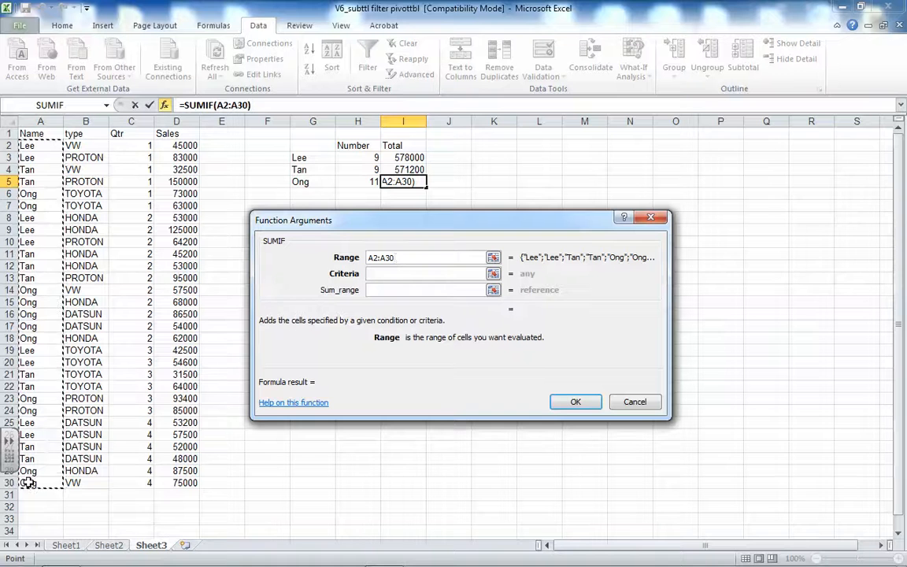
key("F4")
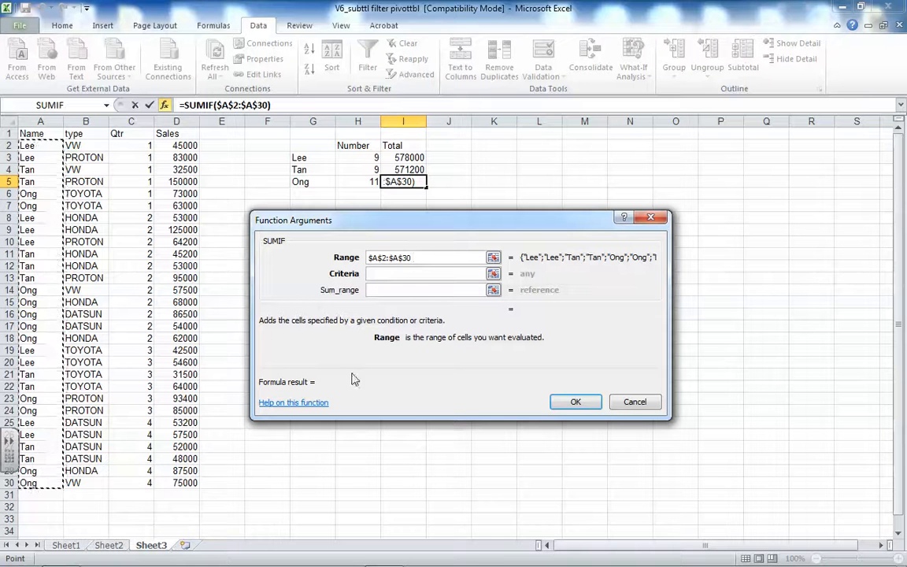
left_click(411, 275)
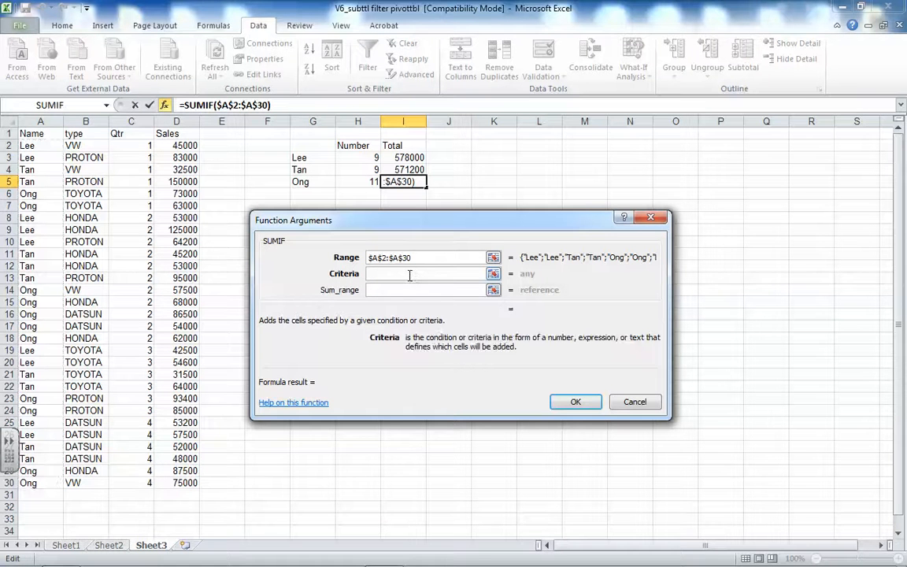
type("Ong")
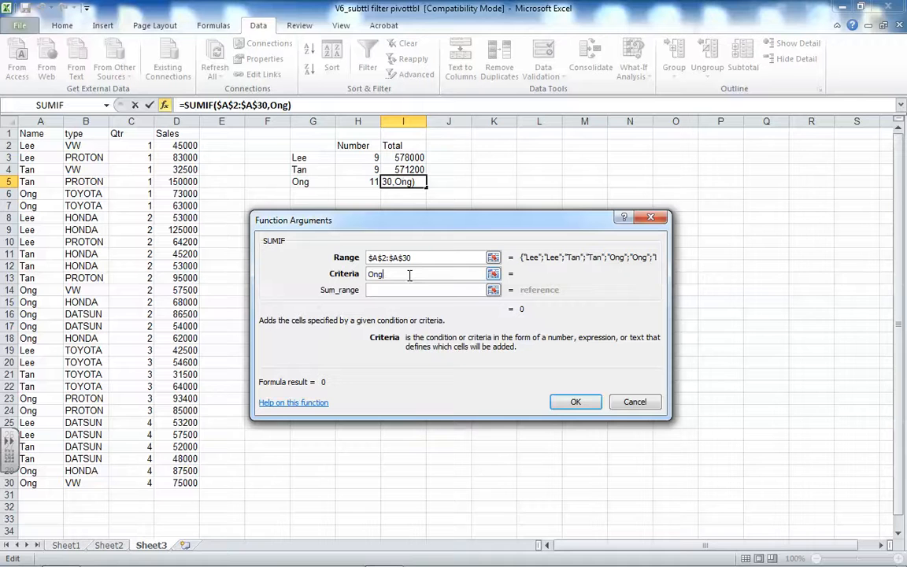
left_click(396, 291)
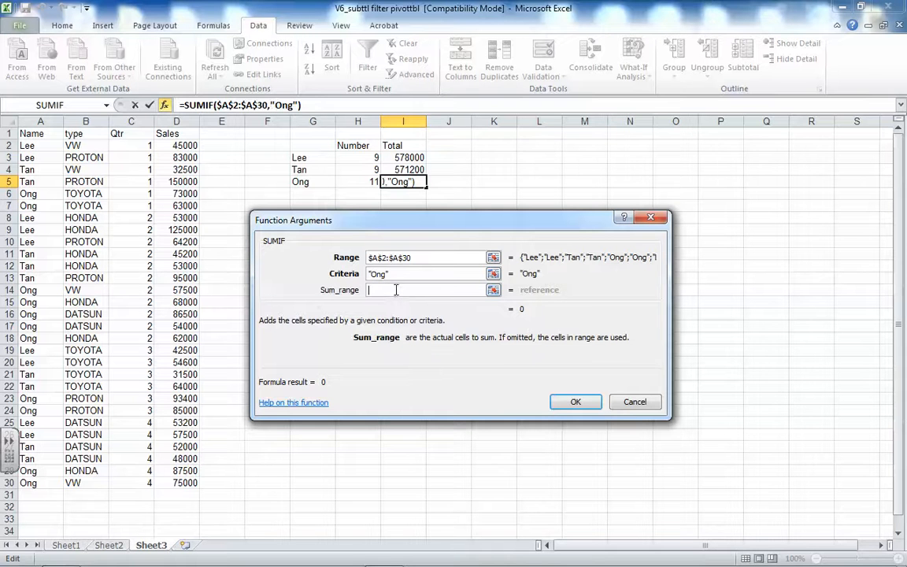
left_click_drag(174, 144, 177, 480)
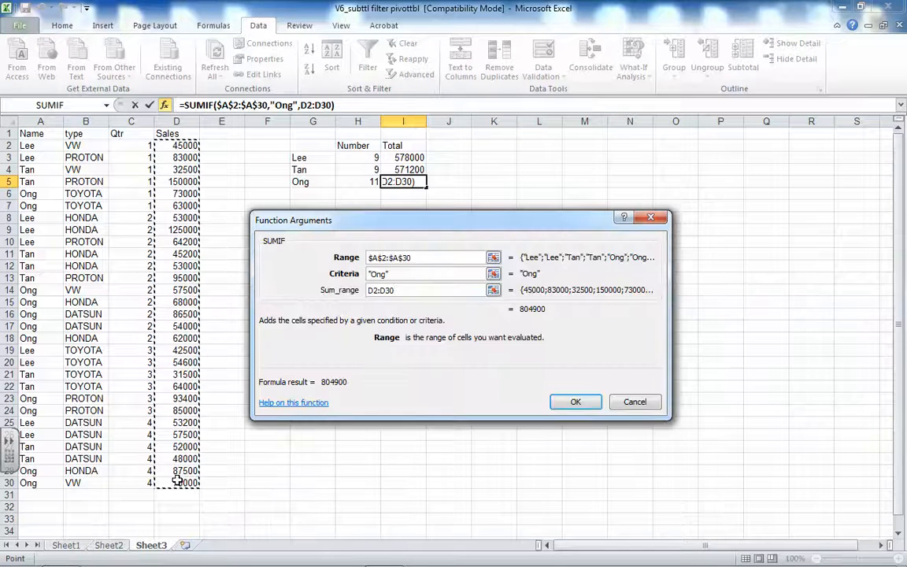
key("F4")
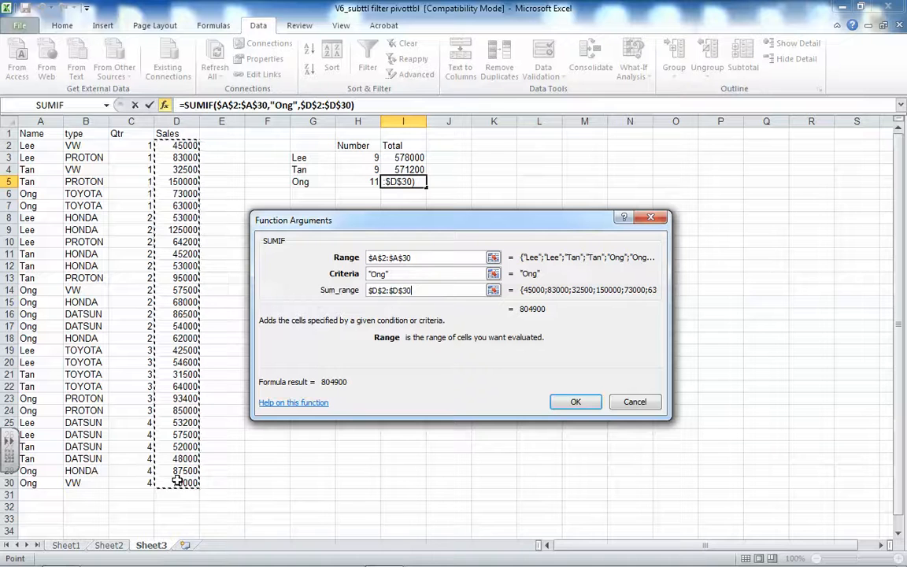
left_click(576, 402)
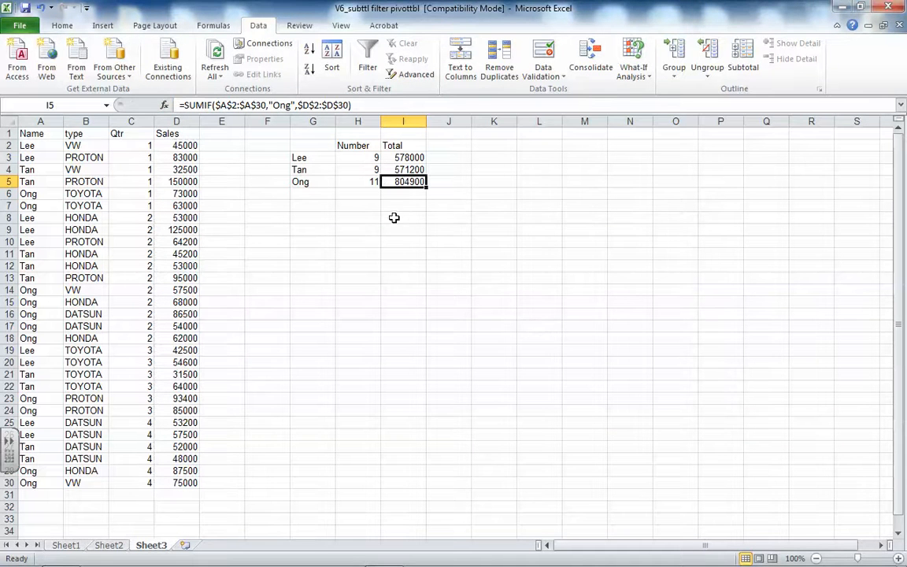